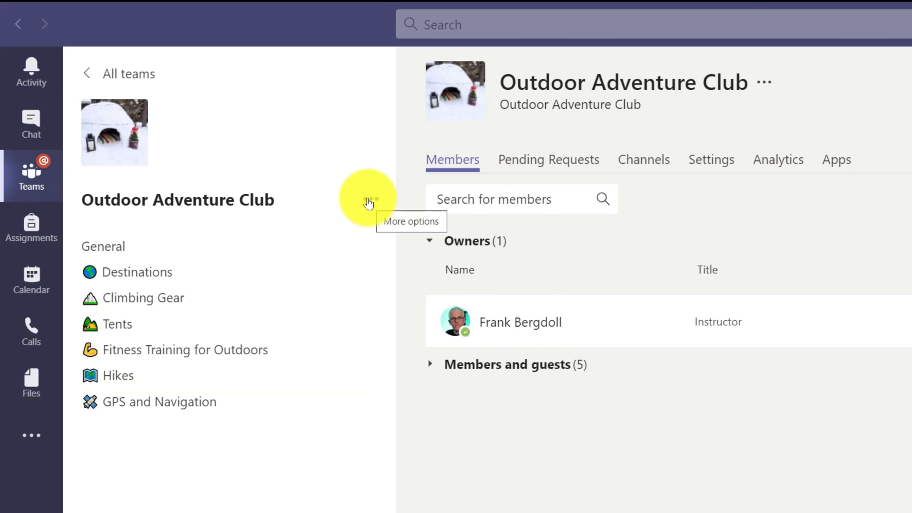
Add a private channel named "My Channel - Private" to the Outdoor Adventure Club team, skipping the addition of members.
{"action": "left_click", "coordinate": [369, 202]}
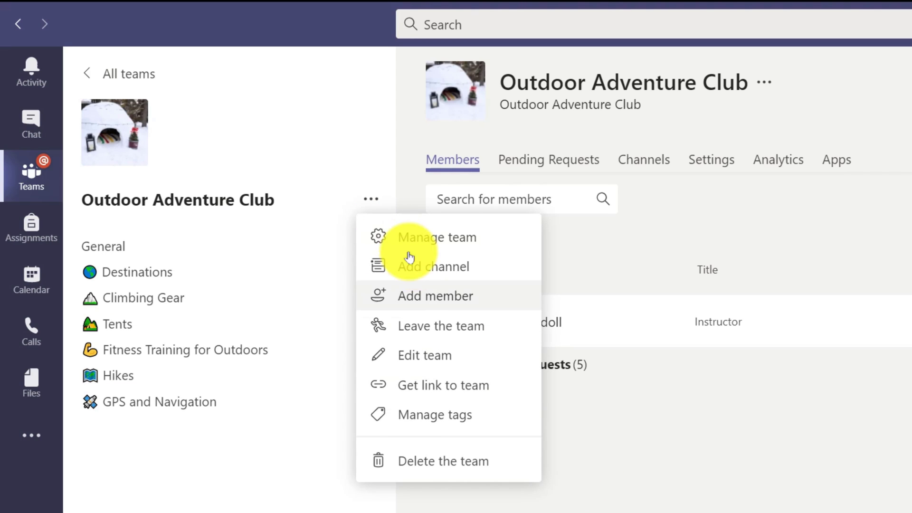
{"action": "left_click", "coordinate": [410, 266]}
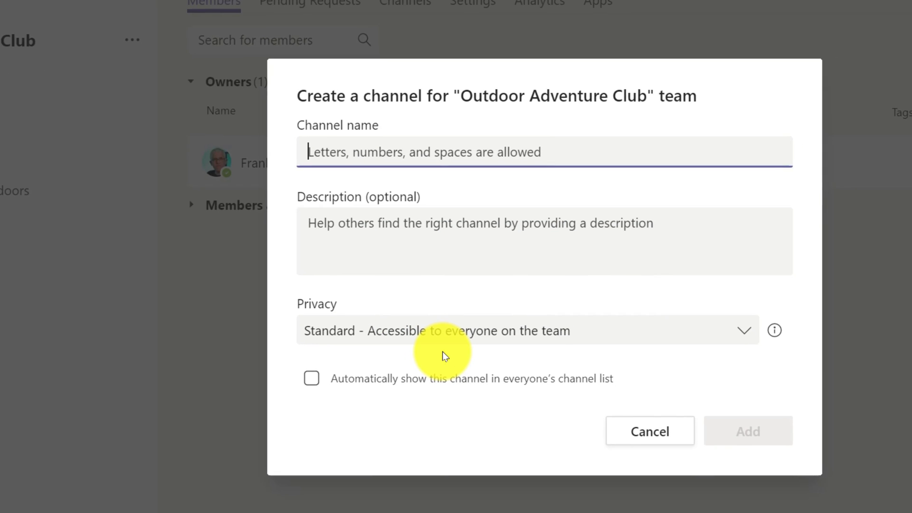
{"action": "type", "text": "My "}
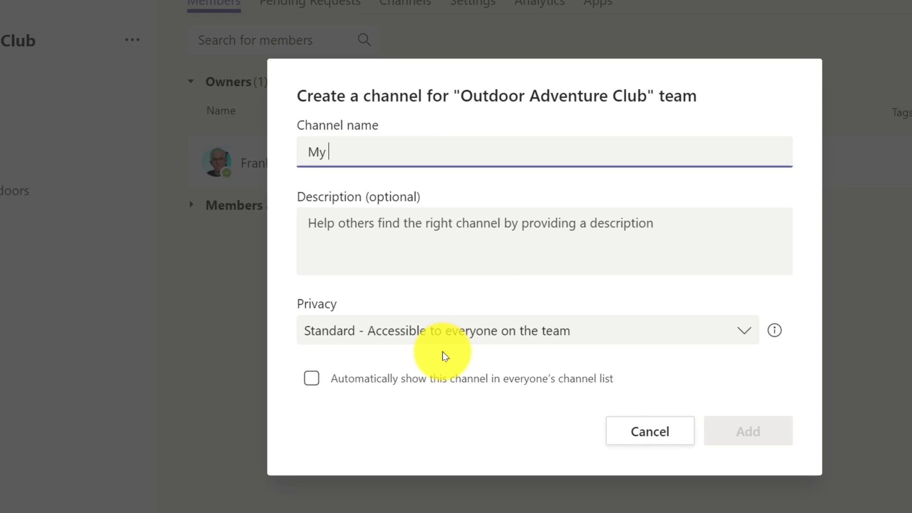
{"action": "type", "text": "Channel - "}
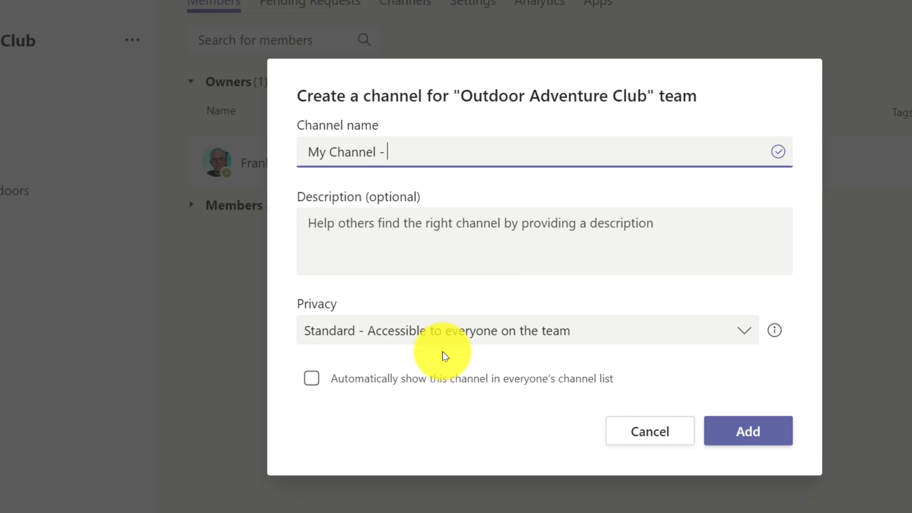
{"action": "type", "text": "Private"}
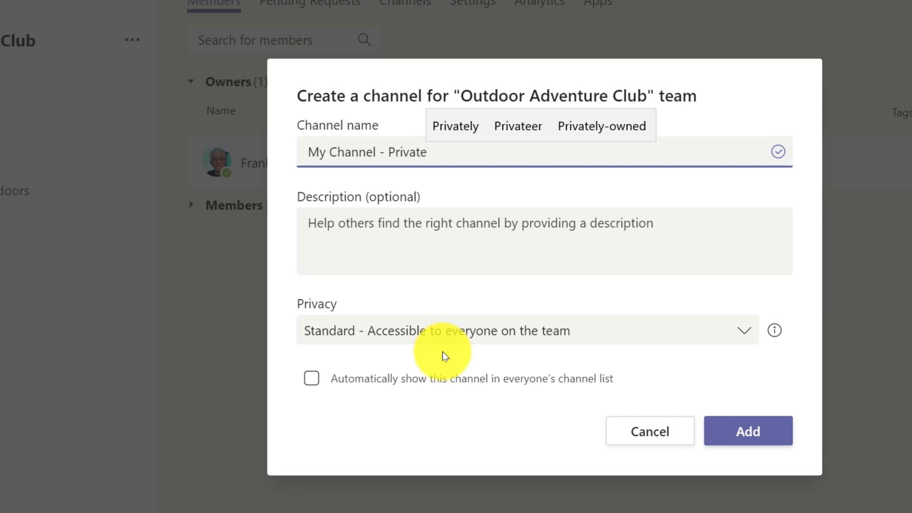
{"action": "left_click", "coordinate": [416, 336]}
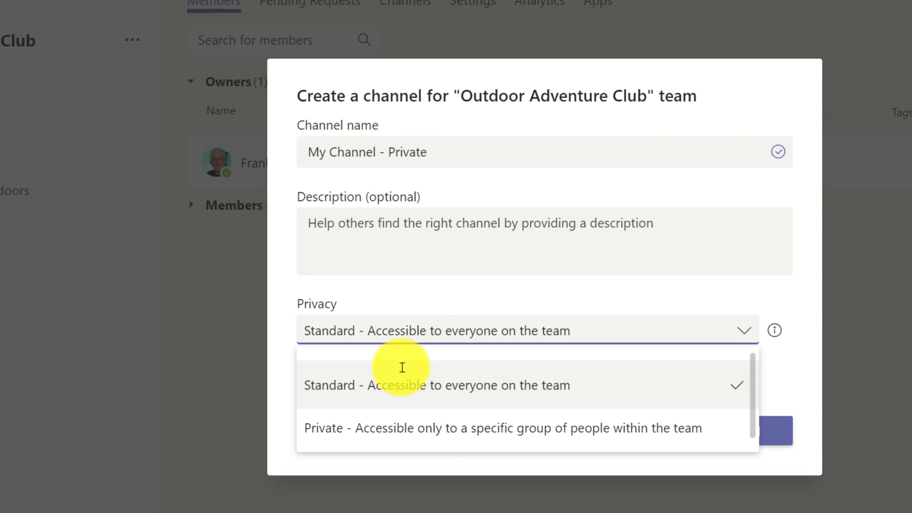
{"action": "left_click", "coordinate": [378, 428]}
{"action": "left_click", "coordinate": [719, 435]}
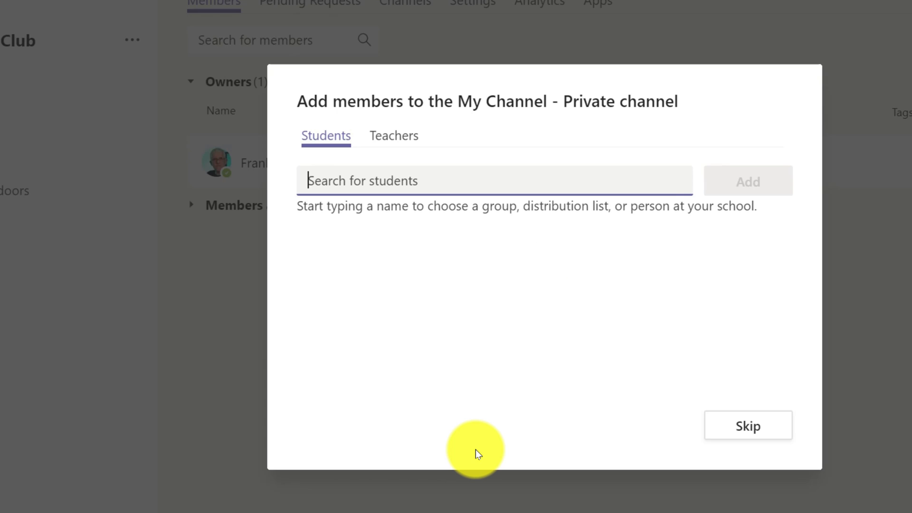
{"action": "left_click", "coordinate": [399, 138]}
{"action": "left_click", "coordinate": [750, 430]}
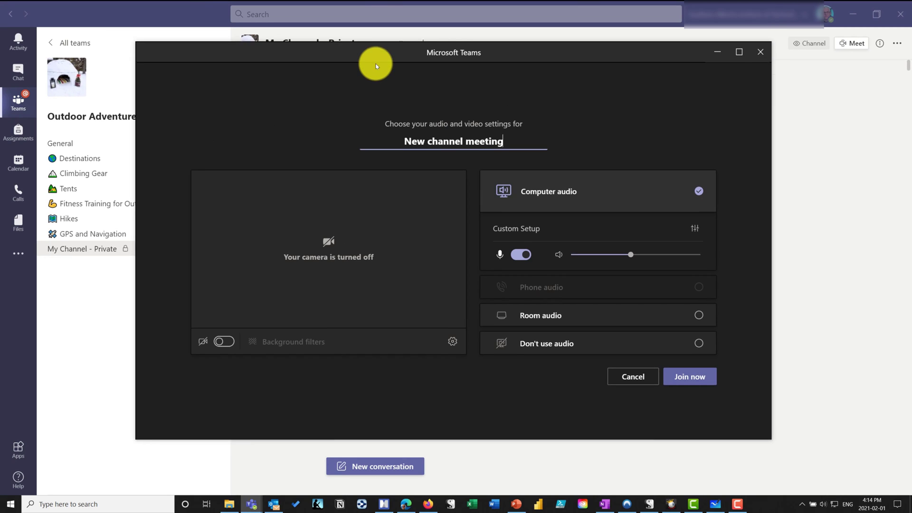
Reposition the meeting setup window and name the new channel meeting "My Great Lecture".
{"action": "left_click_drag", "start_coordinate": [376, 66], "coordinate": [373, 75]}
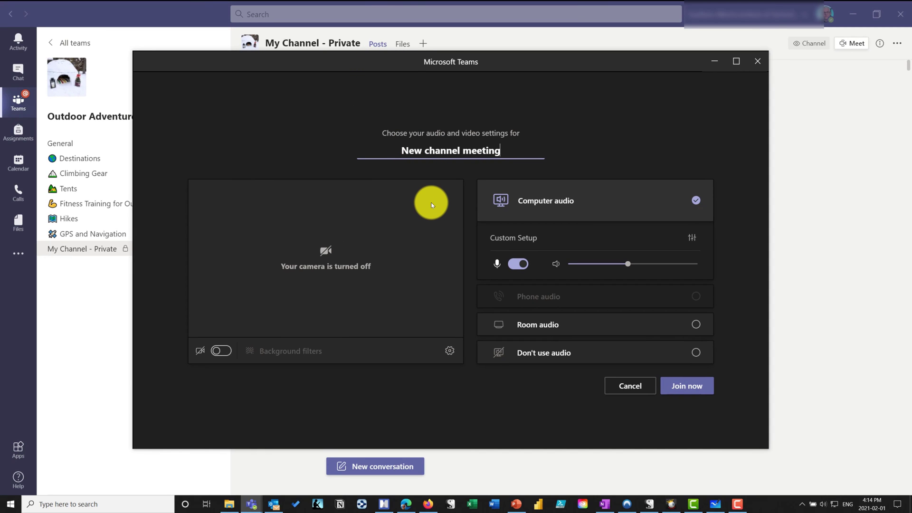
{"action": "left_click_drag", "start_coordinate": [499, 149], "coordinate": [387, 153]}
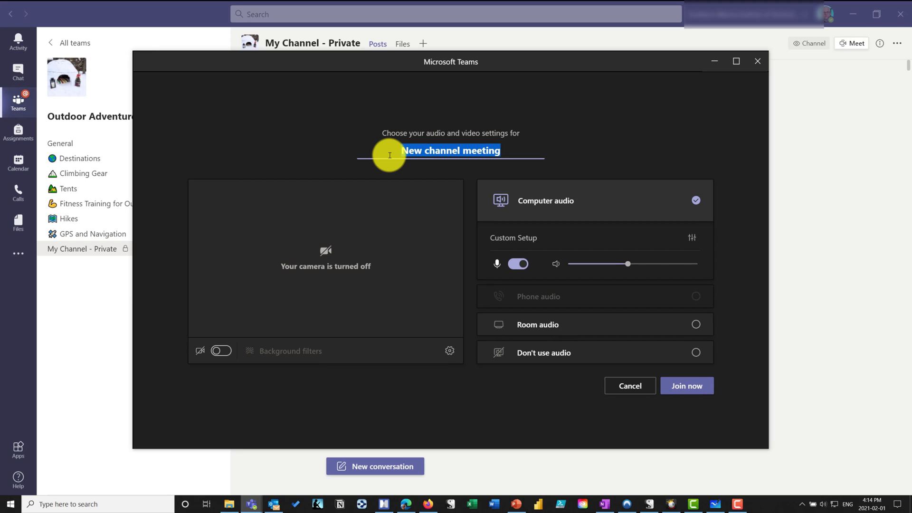
{"action": "type", "text": "My Great"}
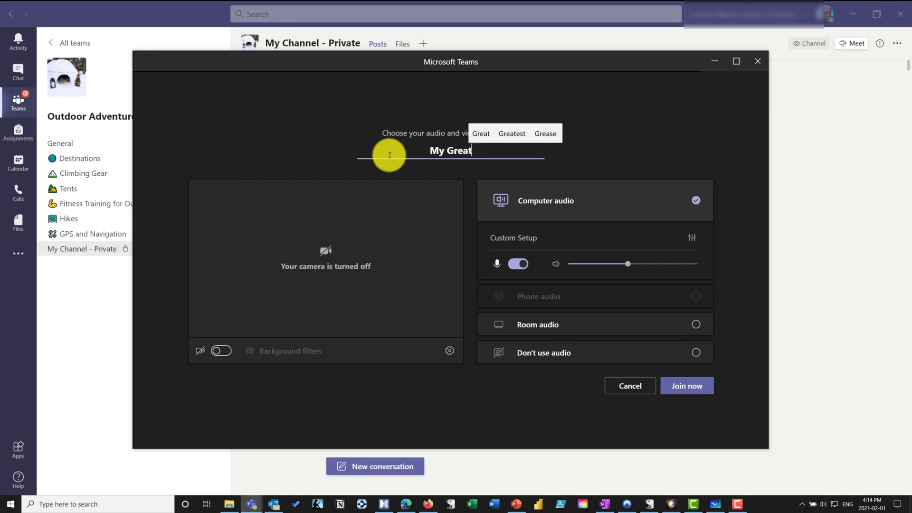
{"action": "type", "text": " Lecture"}
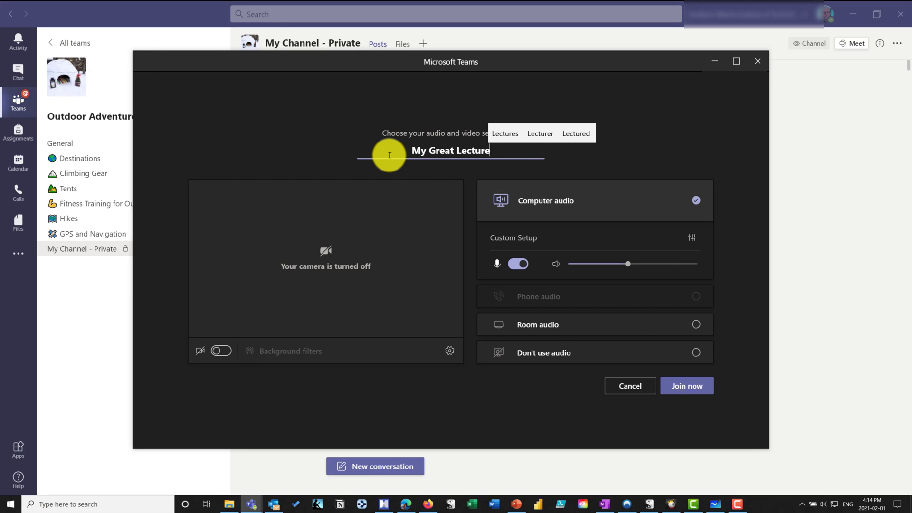
{"action": "left_click", "coordinate": [458, 166]}
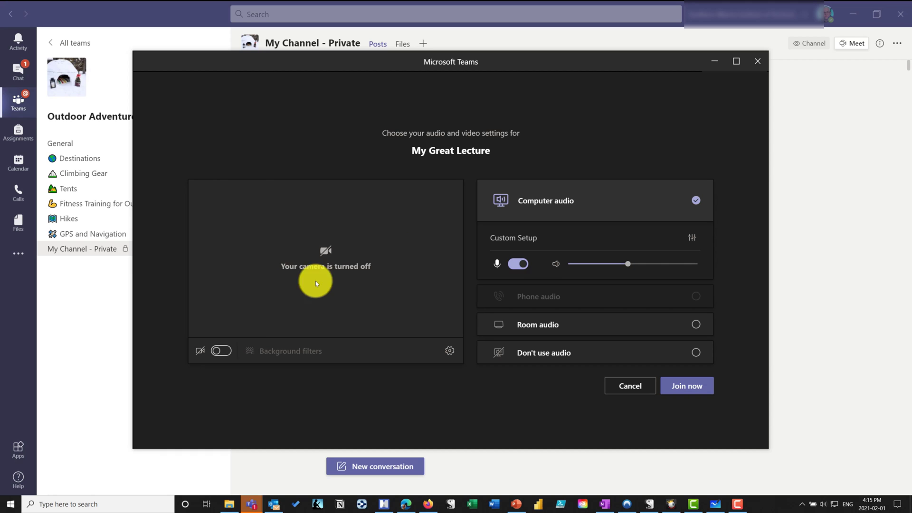
Turn on the camera, try the office, blue light-streak and brick wall backgrounds, and apply the rocky seaside image.
{"action": "left_click", "coordinate": [223, 351]}
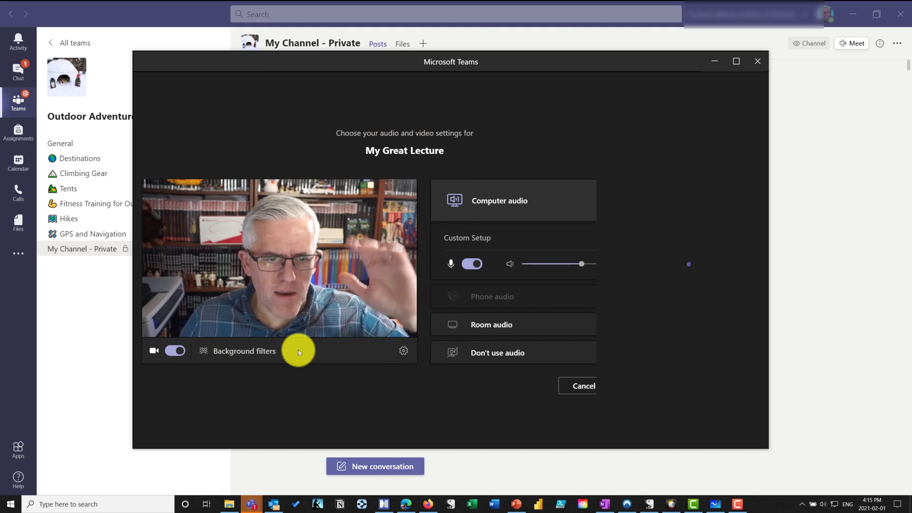
{"action": "left_click", "coordinate": [298, 350]}
{"action": "left_click", "coordinate": [650, 213]}
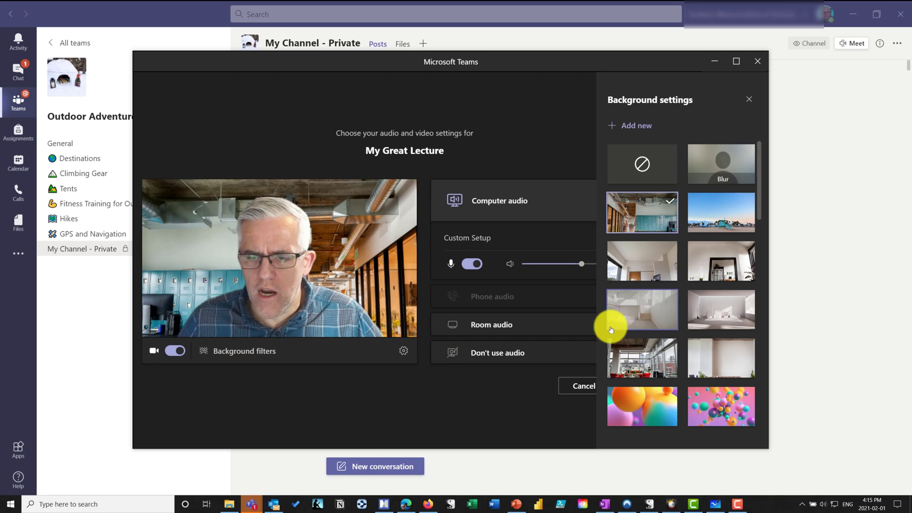
{"action": "scroll", "coordinate": [682, 305], "scroll_direction": "down", "scroll_amount": 5}
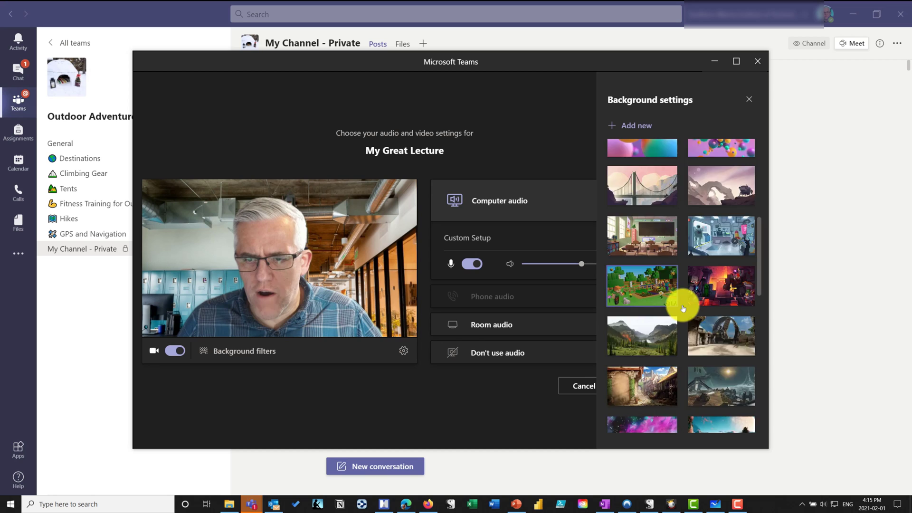
{"action": "scroll", "coordinate": [683, 308], "scroll_direction": "down", "scroll_amount": 10}
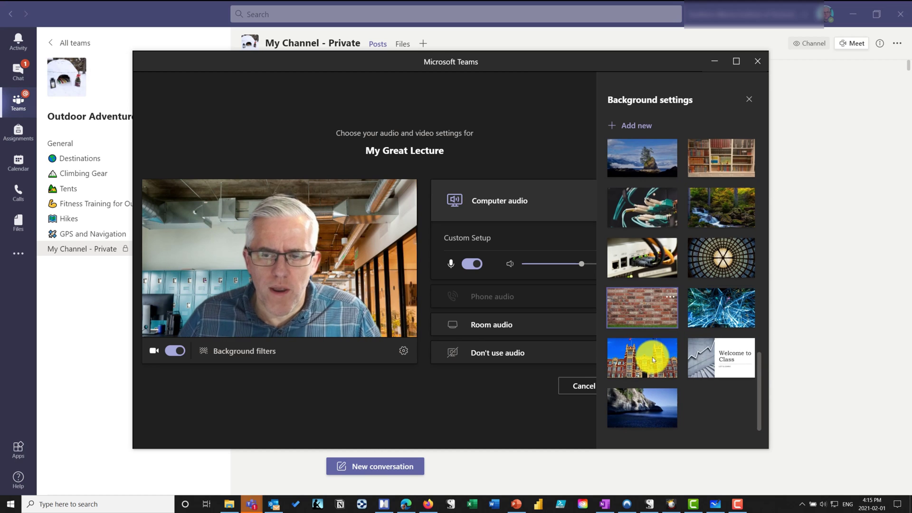
{"action": "left_click", "coordinate": [697, 314]}
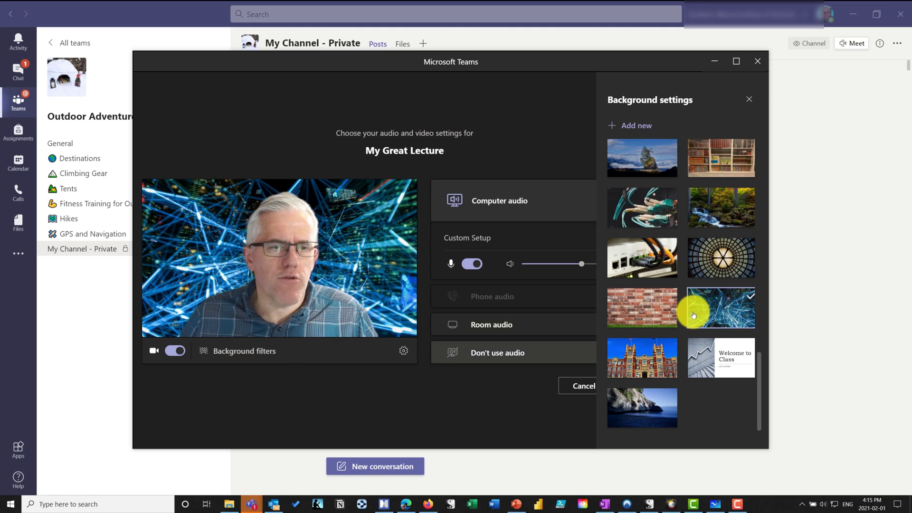
{"action": "left_click", "coordinate": [650, 312]}
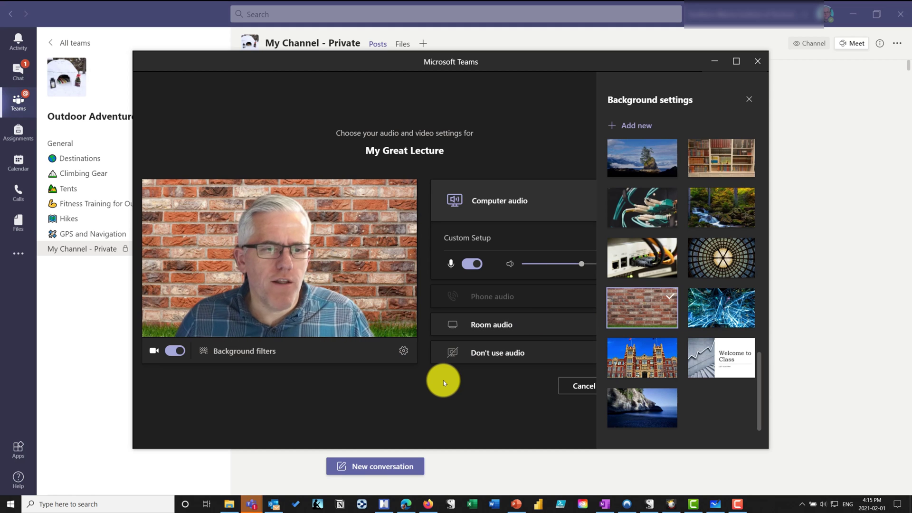
{"action": "left_click", "coordinate": [643, 407]}
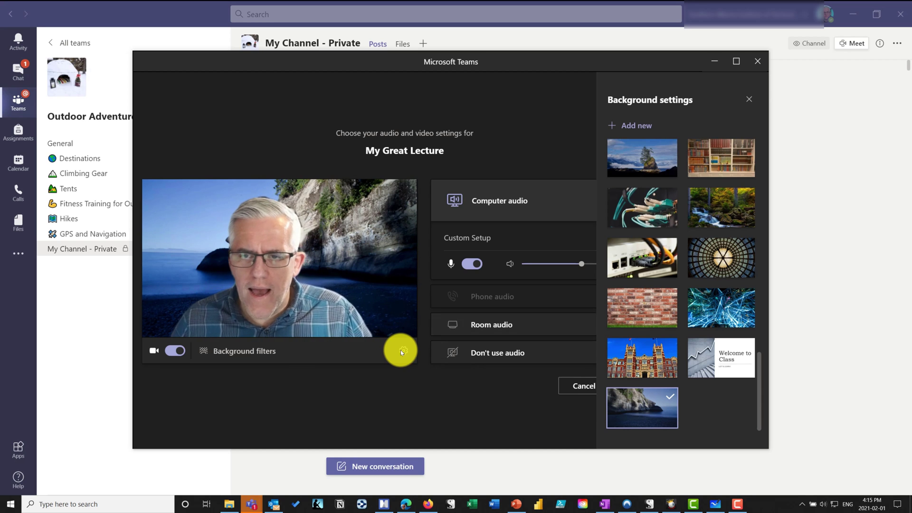
{"action": "left_click", "coordinate": [749, 99]}
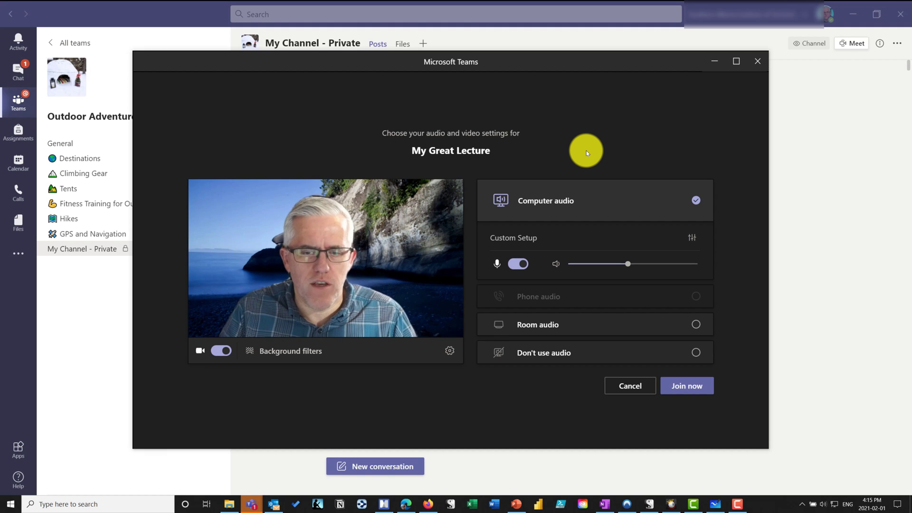
Join the My Great Lecture meeting and start recording it.
{"action": "left_click", "coordinate": [680, 381]}
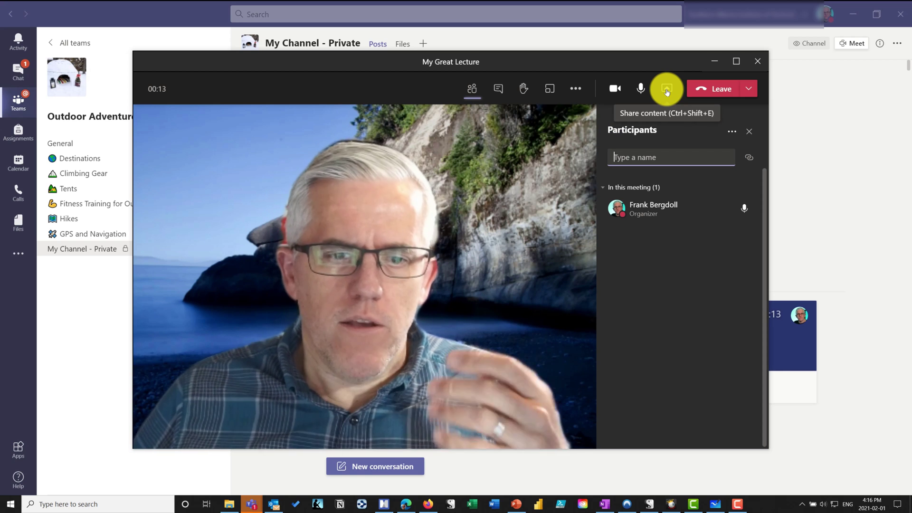
{"action": "left_click", "coordinate": [576, 89]}
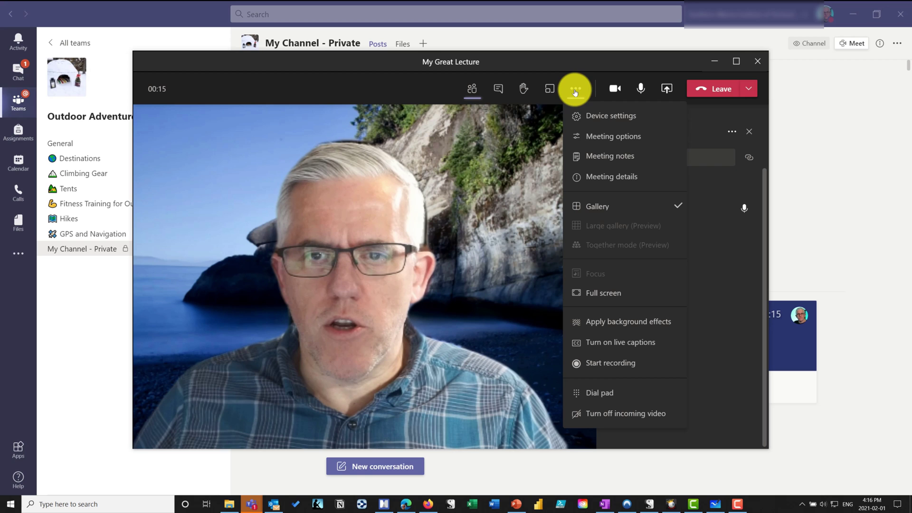
{"action": "left_click", "coordinate": [631, 363]}
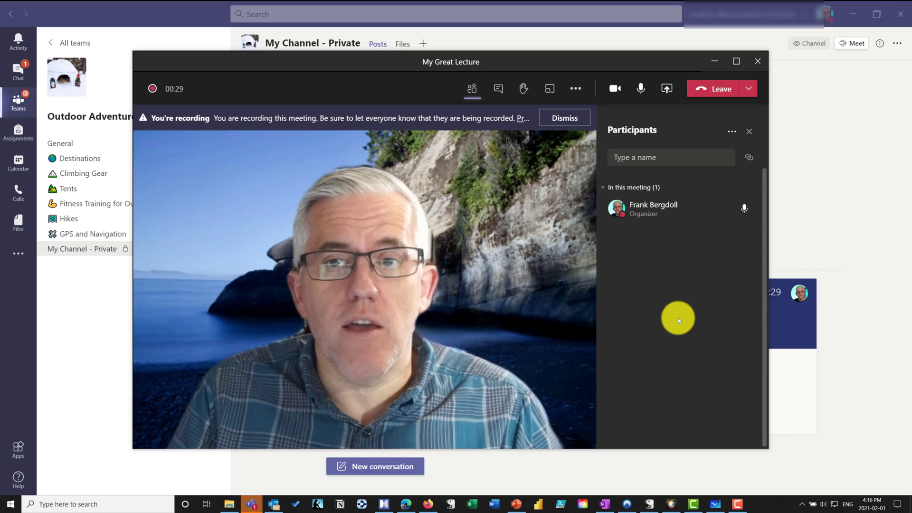
{"action": "right_click", "coordinate": [673, 316]}
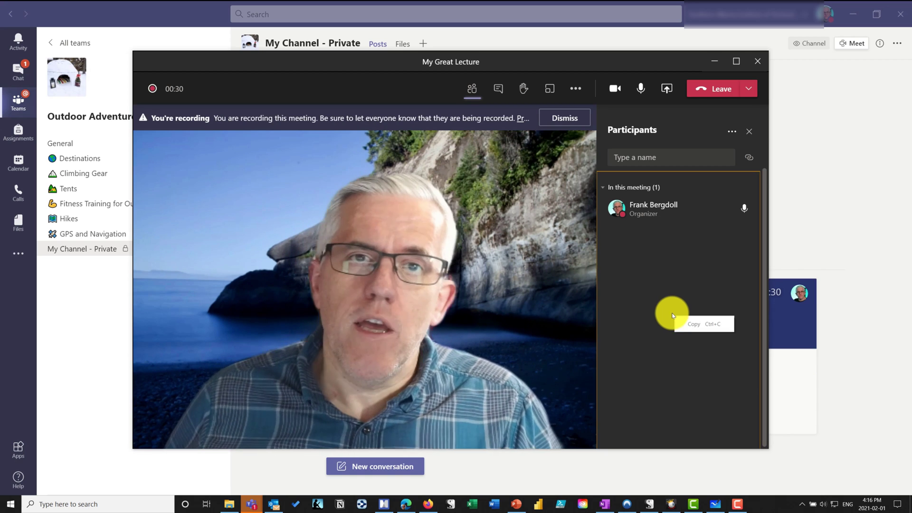
Try to share the VR Field Trip.pptx PowerPoint window in the meeting.
{"action": "left_click", "coordinate": [666, 88]}
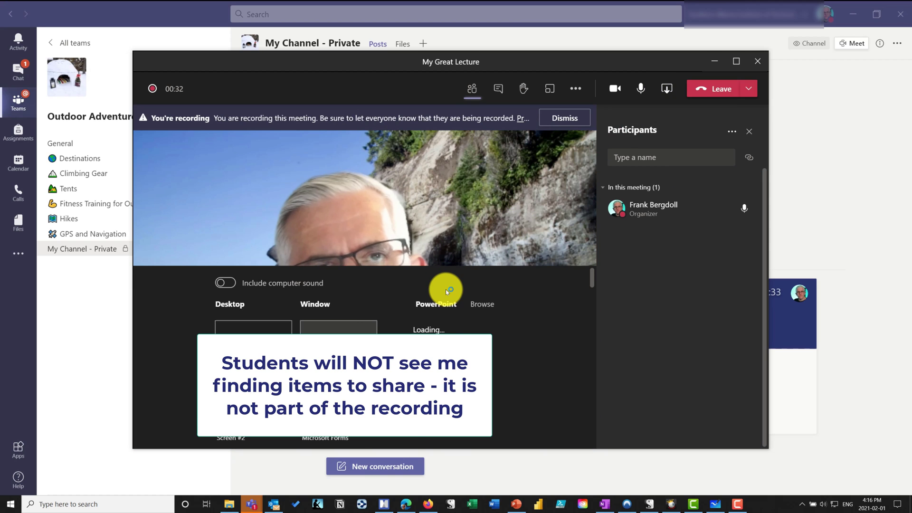
{"action": "scroll", "coordinate": [361, 357], "scroll_direction": "down", "scroll_amount": 5}
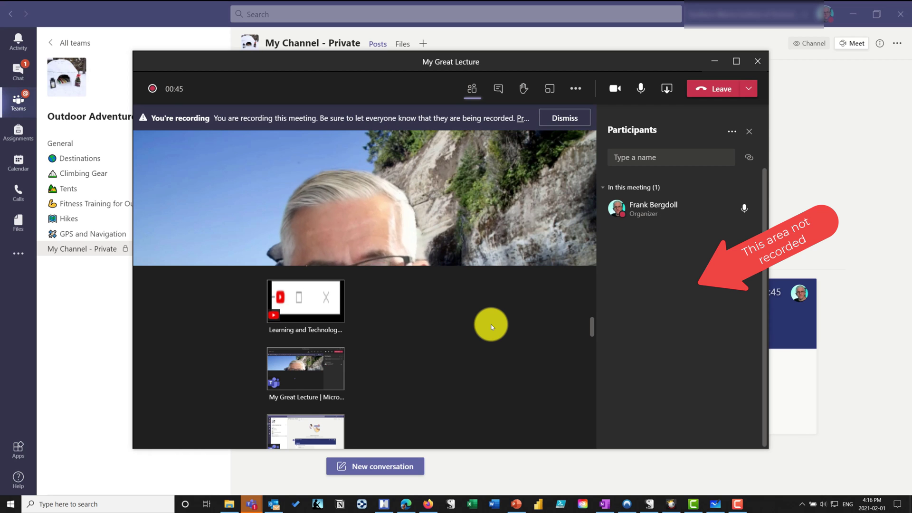
{"action": "scroll", "coordinate": [491, 323], "scroll_direction": "down", "scroll_amount": 3}
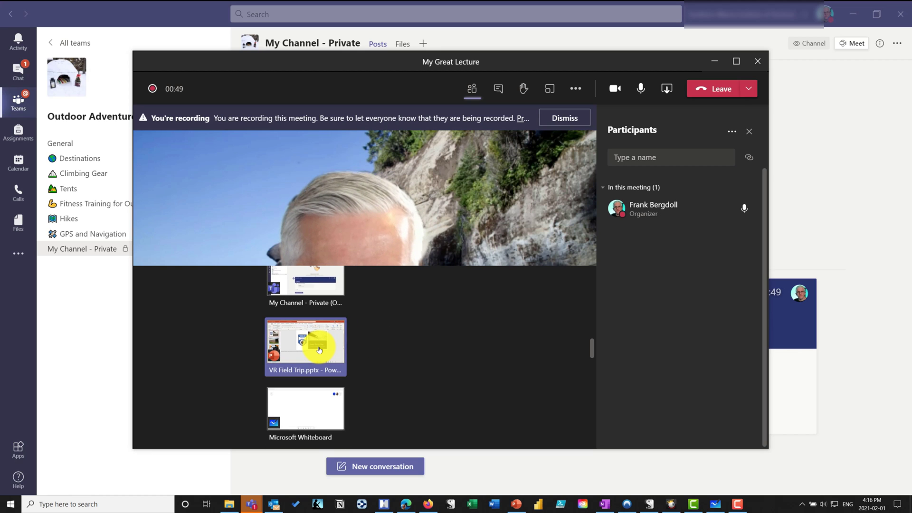
{"action": "left_click", "coordinate": [320, 351]}
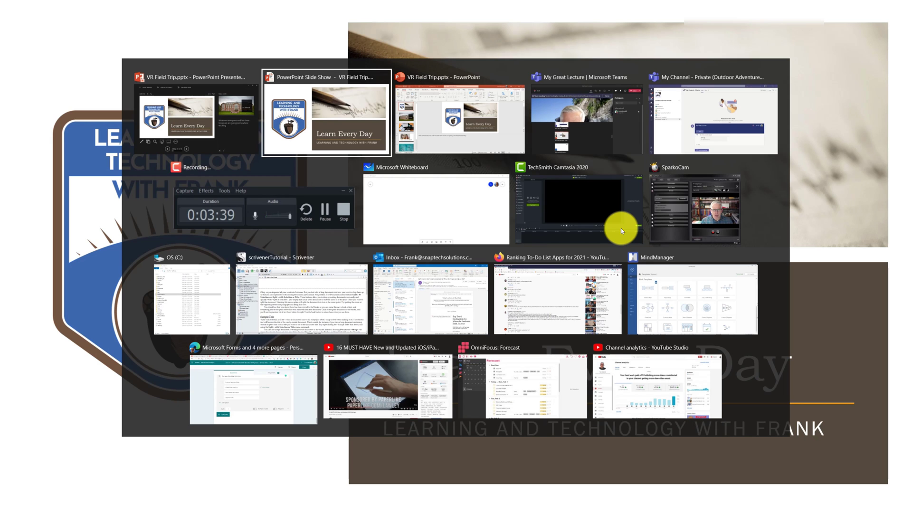
Return to the My Great Lecture meeting and share the running PowerPoint Slide Show window.
{"action": "key", "text": "alt+Tab"}
{"action": "key", "text": "alt+Tab"}
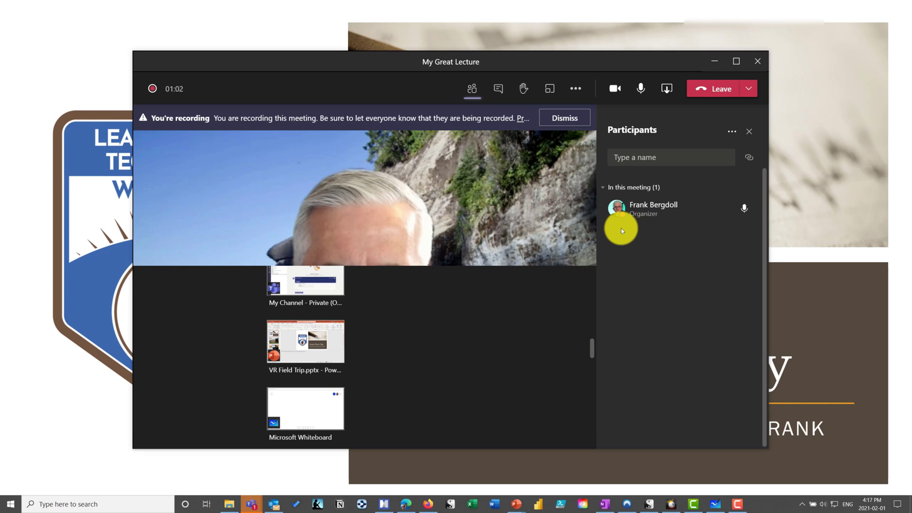
{"action": "left_click", "coordinate": [667, 89]}
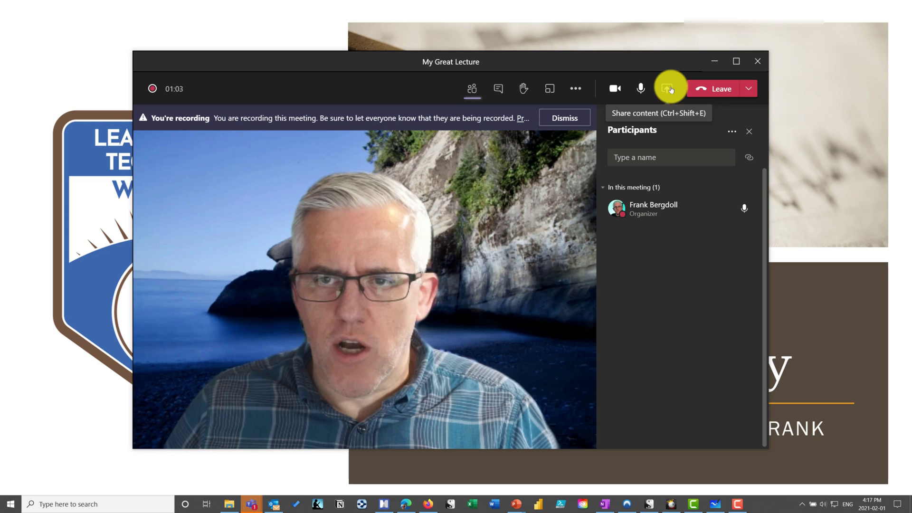
{"action": "left_click", "coordinate": [668, 89]}
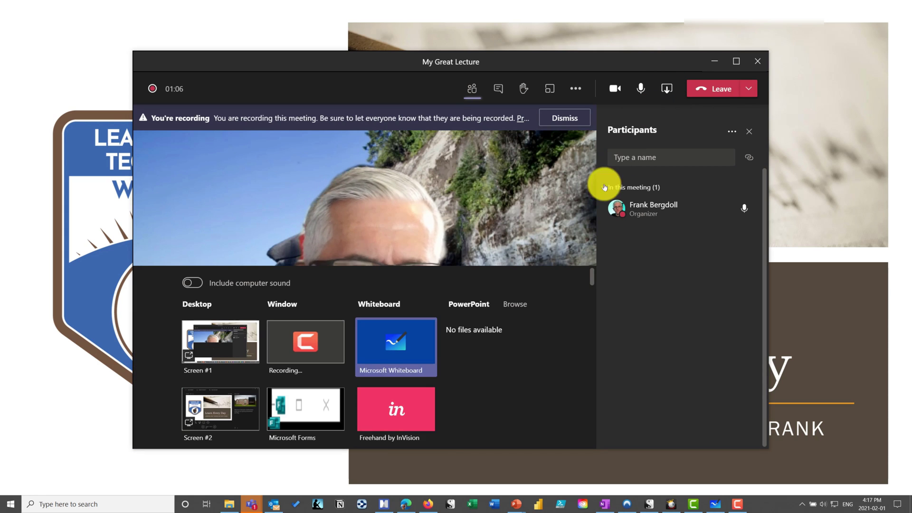
{"action": "scroll", "coordinate": [430, 383], "scroll_direction": "down", "scroll_amount": 10}
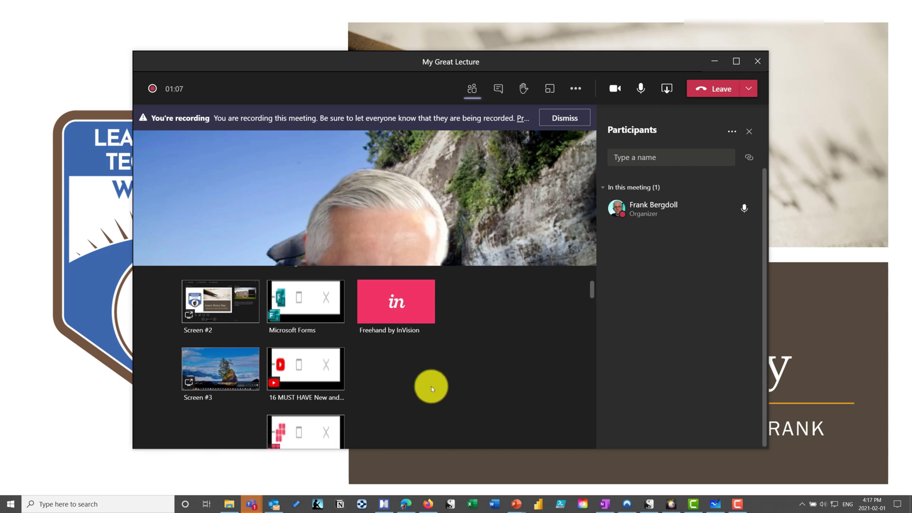
{"action": "scroll", "coordinate": [337, 382], "scroll_direction": "down", "scroll_amount": 5}
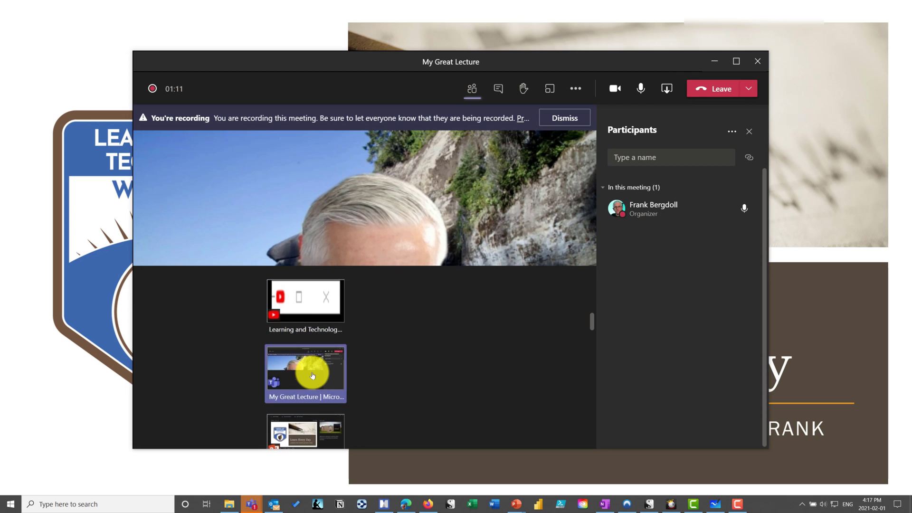
{"action": "scroll", "coordinate": [312, 376], "scroll_direction": "down", "scroll_amount": 2}
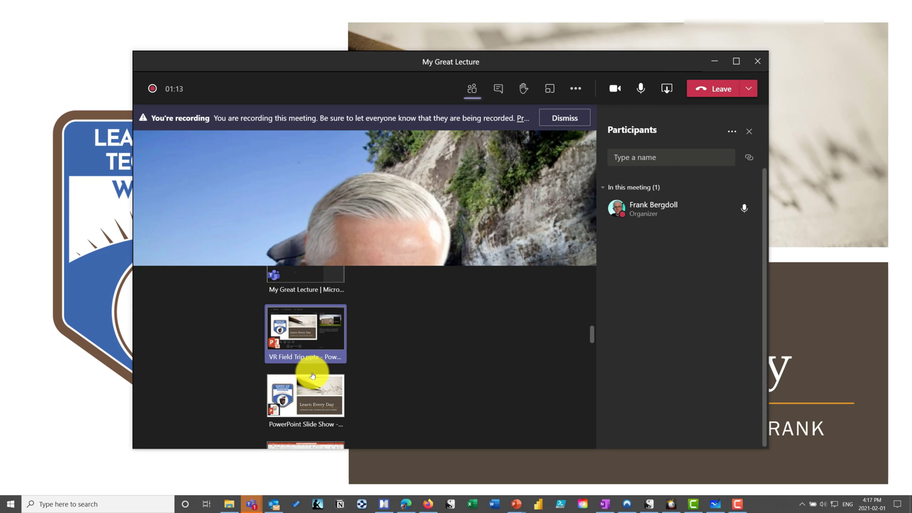
{"action": "scroll", "coordinate": [311, 375], "scroll_direction": "down", "scroll_amount": 1}
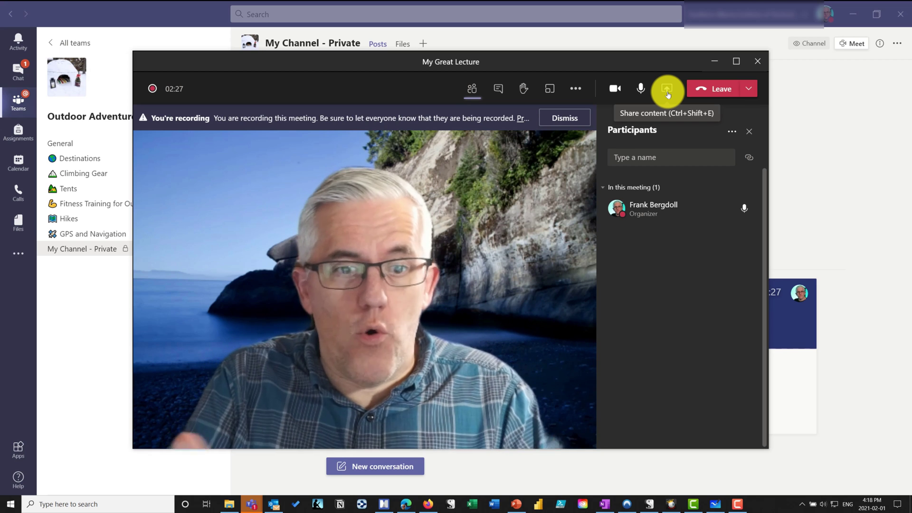
Share the Microsoft Whiteboard window in the meeting and move it fully into view on the screen.
{"action": "left_click", "coordinate": [667, 90]}
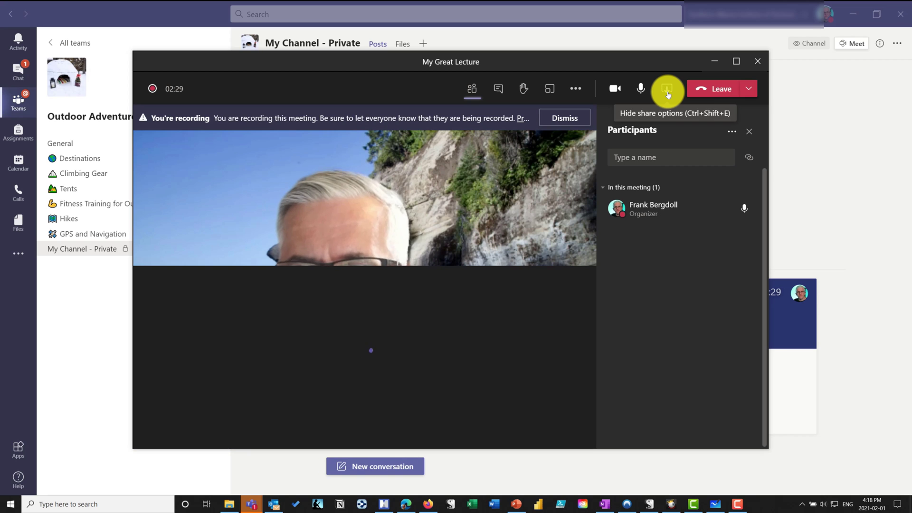
{"action": "scroll", "coordinate": [359, 363], "scroll_direction": "down", "scroll_amount": 3}
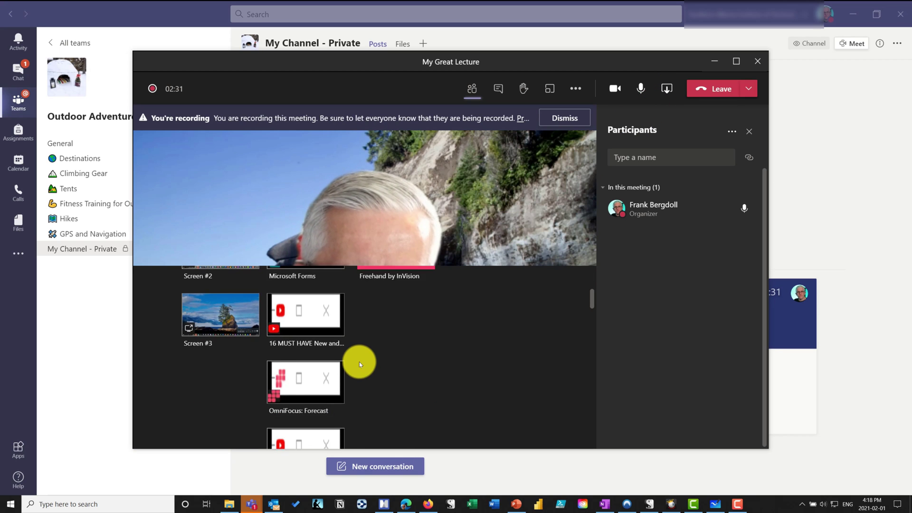
{"action": "scroll", "coordinate": [359, 361], "scroll_direction": "down", "scroll_amount": 5}
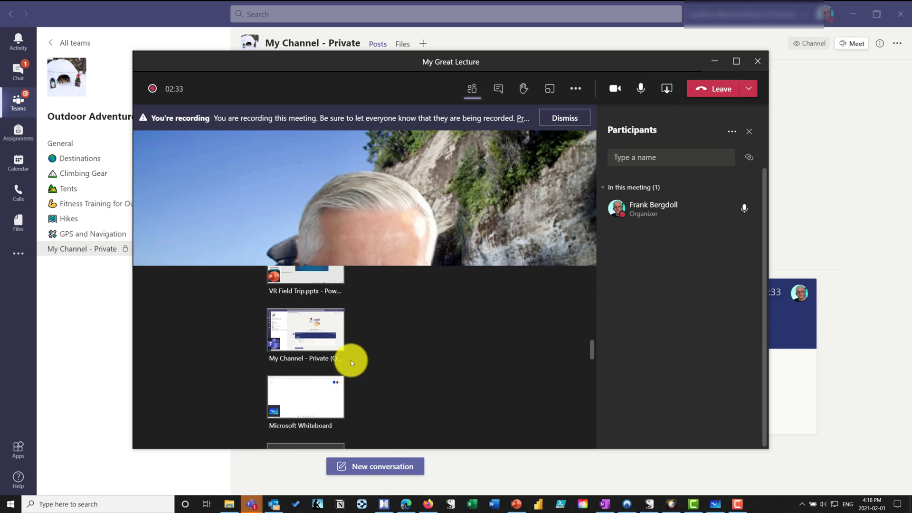
{"action": "scroll", "coordinate": [352, 363], "scroll_direction": "down", "scroll_amount": 1}
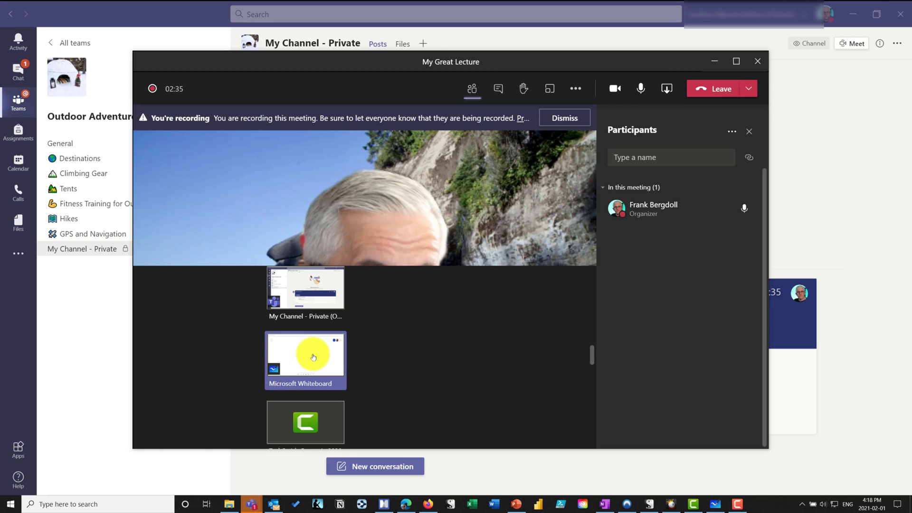
{"action": "scroll", "coordinate": [313, 357], "scroll_direction": "up", "scroll_amount": 9}
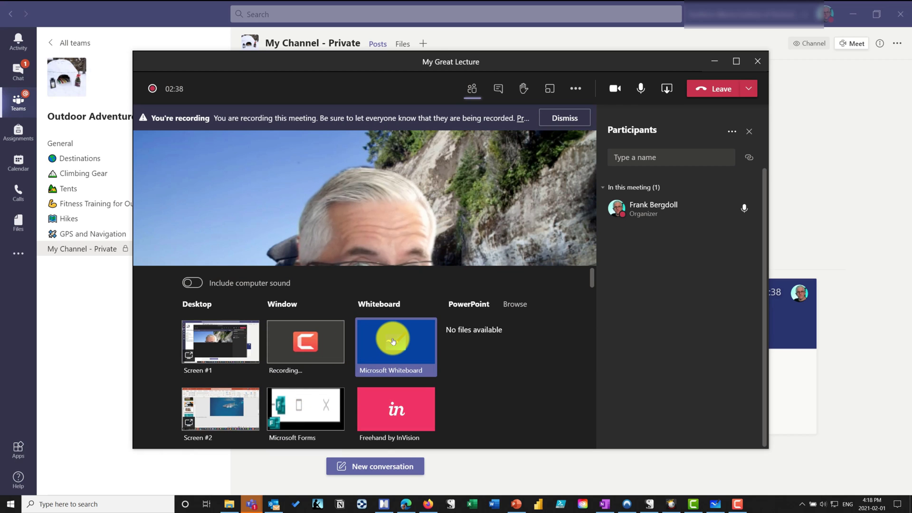
{"action": "scroll", "coordinate": [343, 354], "scroll_direction": "down", "scroll_amount": 8}
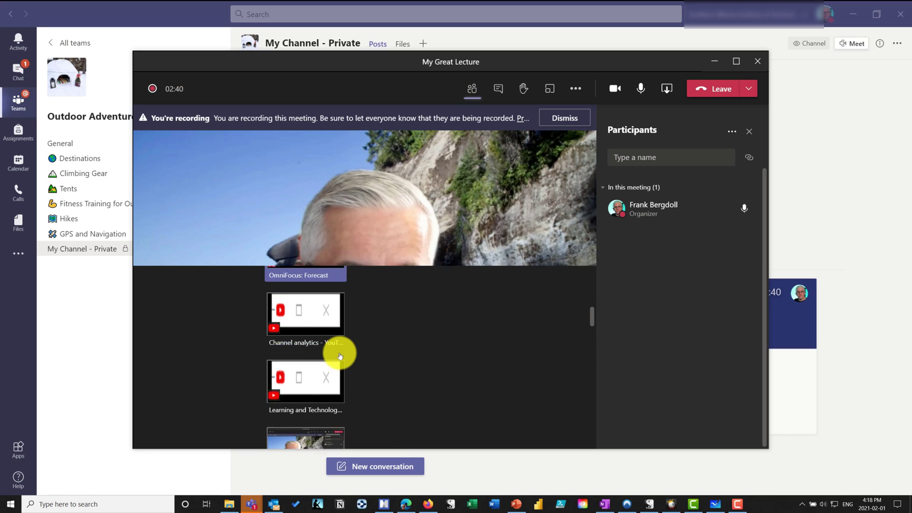
{"action": "scroll", "coordinate": [340, 352], "scroll_direction": "down", "scroll_amount": 3}
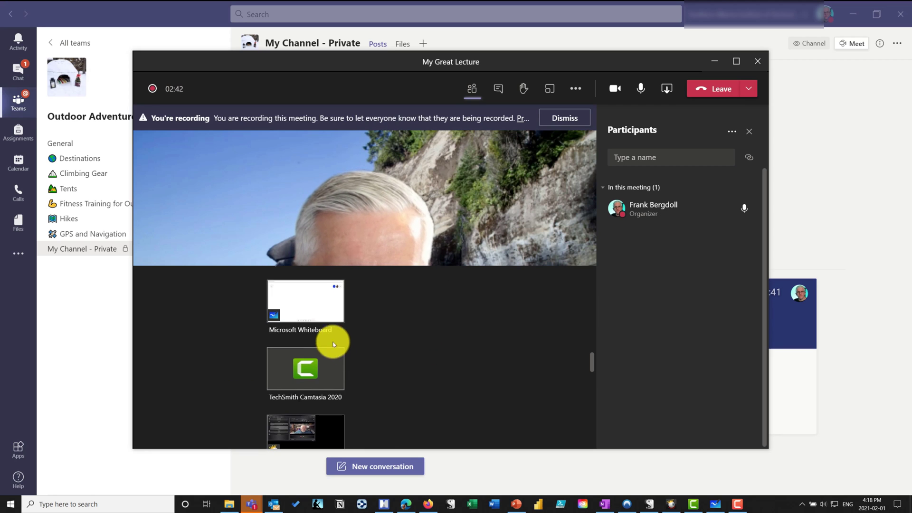
{"action": "left_click", "coordinate": [312, 310]}
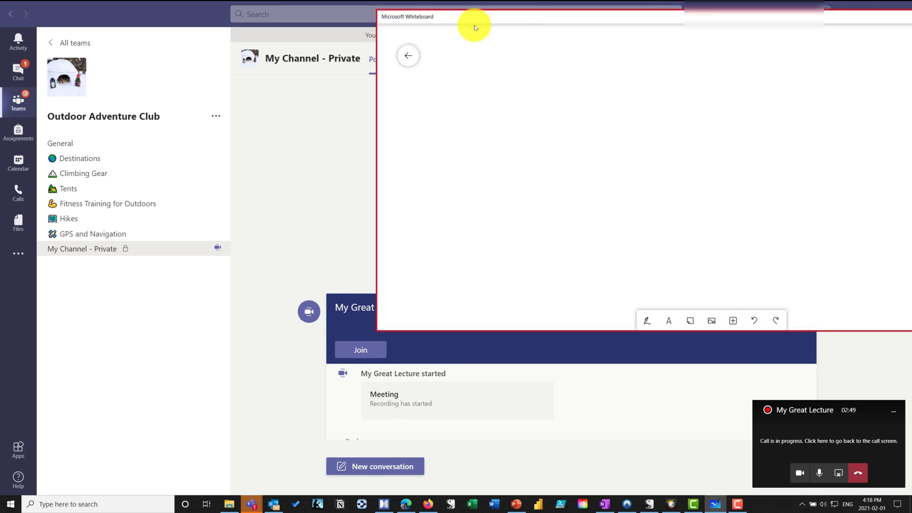
{"action": "left_click_drag", "start_coordinate": [475, 27], "coordinate": [233, 54]}
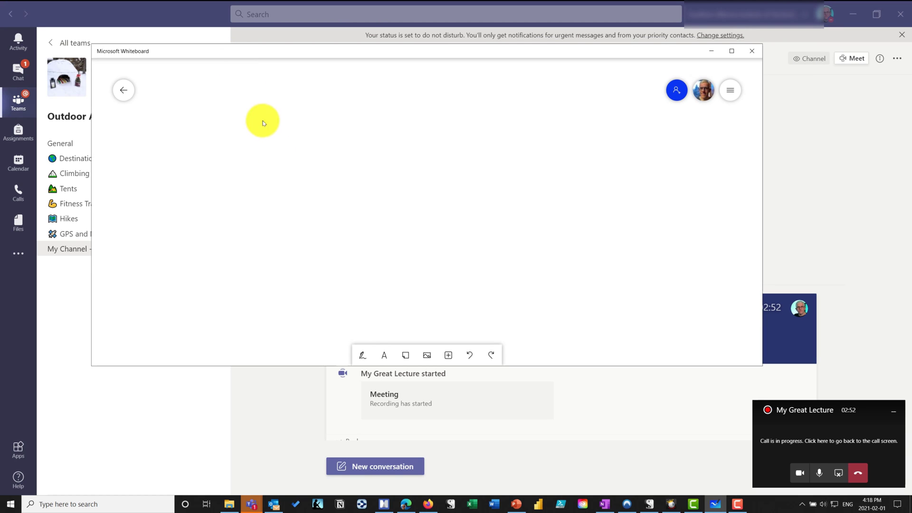
Draw a smiley face on the whiteboard with the black pen, with a circle, a smile and two eyes.
{"action": "left_click", "coordinate": [362, 356]}
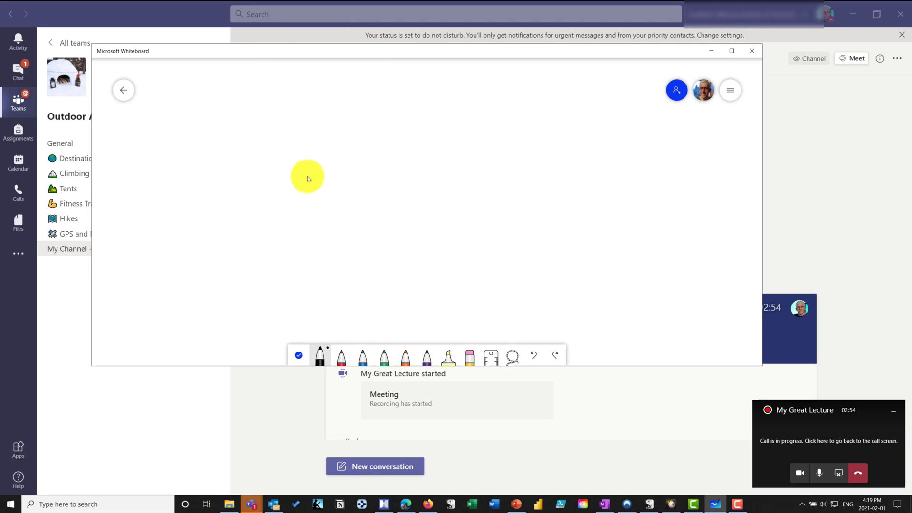
{"action": "mouse_move", "coordinate": [286, 109]}
{"action": "left_mouse_down"}
{"action": "mouse_move", "coordinate": [344, 143]}
{"action": "mouse_move", "coordinate": [284, 119]}
{"action": "left_mouse_up"}
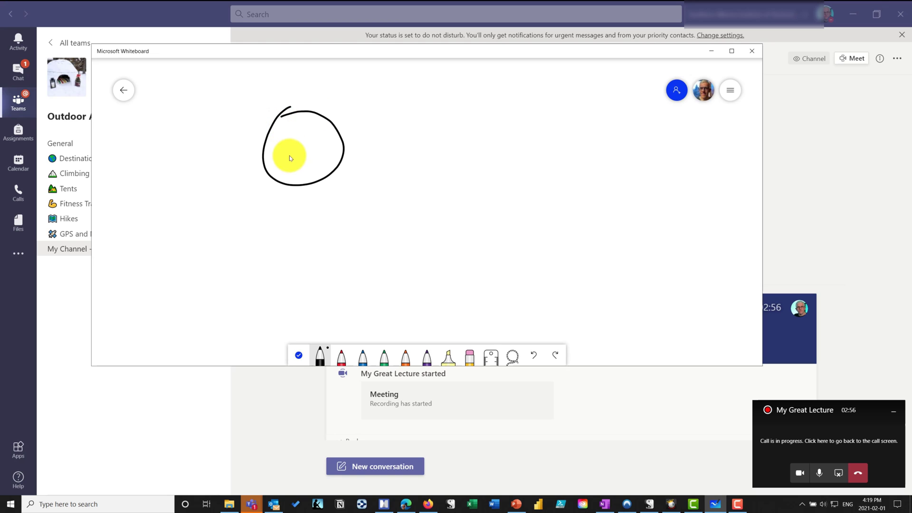
{"action": "left_click_drag", "start_coordinate": [290, 154], "coordinate": [308, 151]}
{"action": "left_click", "coordinate": [307, 137]}
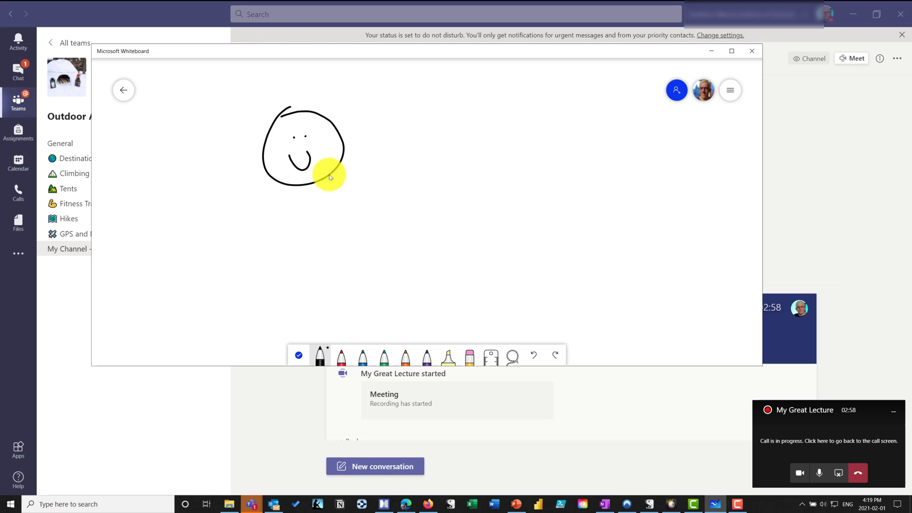
Draw a triangle and several squiggles around the smiley face with the purple pen.
{"action": "left_click", "coordinate": [427, 357]}
{"action": "left_click_drag", "start_coordinate": [393, 157], "coordinate": [358, 229]}
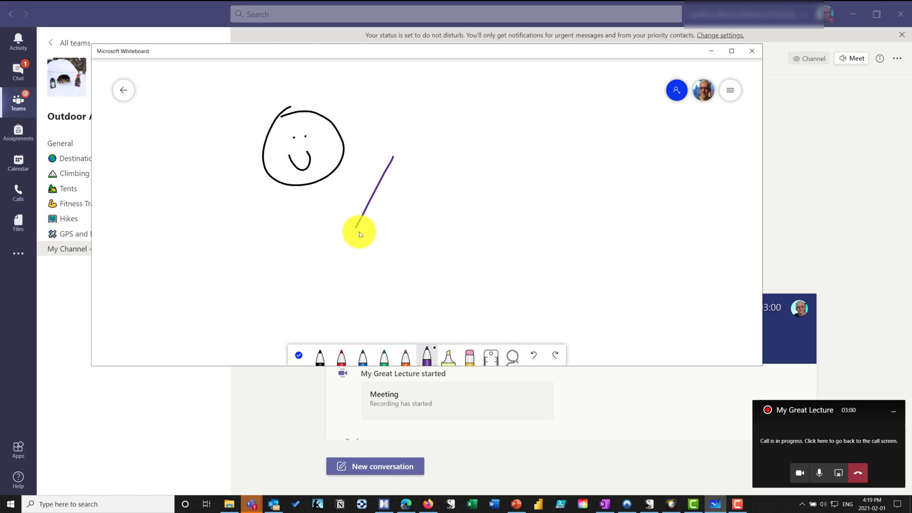
{"action": "mouse_move", "coordinate": [457, 127]}
{"action": "left_mouse_down"}
{"action": "mouse_move", "coordinate": [448, 147]}
{"action": "mouse_move", "coordinate": [518, 155]}
{"action": "left_mouse_up"}
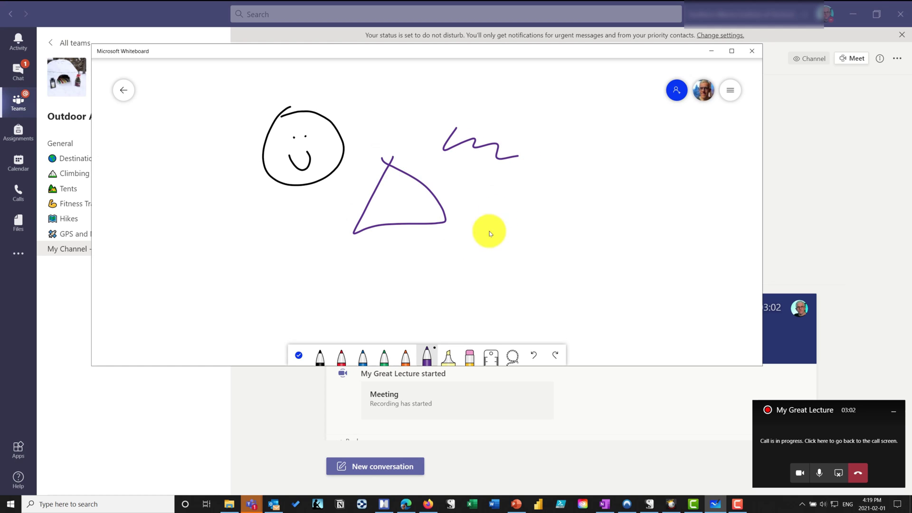
{"action": "left_click_drag", "start_coordinate": [483, 251], "coordinate": [360, 304]}
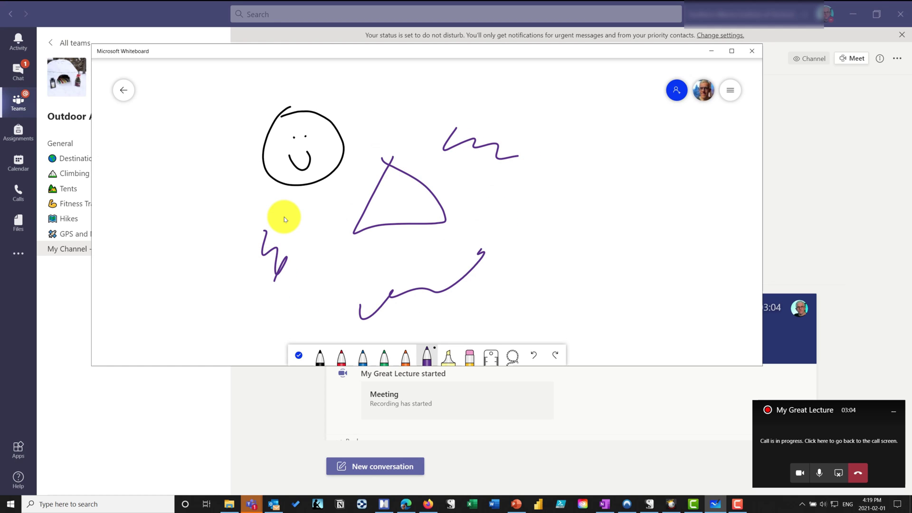
Stop sharing the whiteboard and stop recording the My Great Lecture meeting.
{"action": "left_click", "coordinate": [814, 426]}
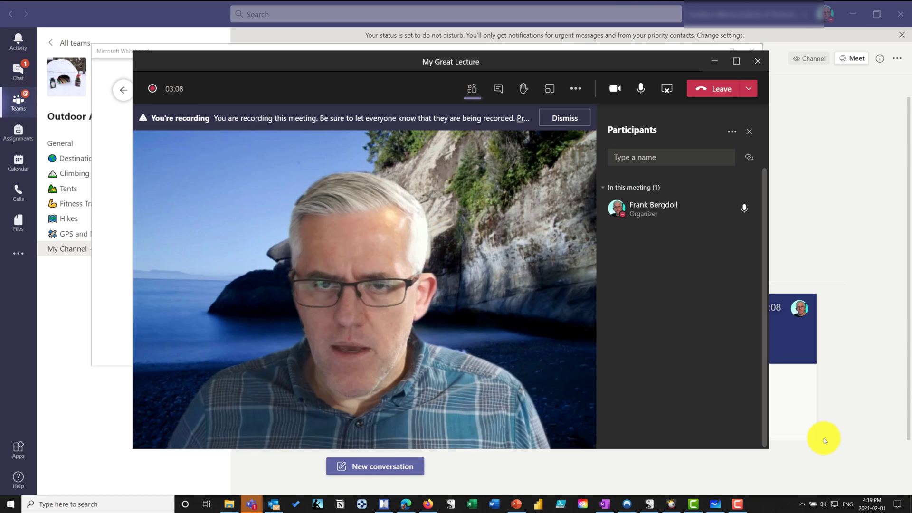
{"action": "left_click", "coordinate": [667, 89]}
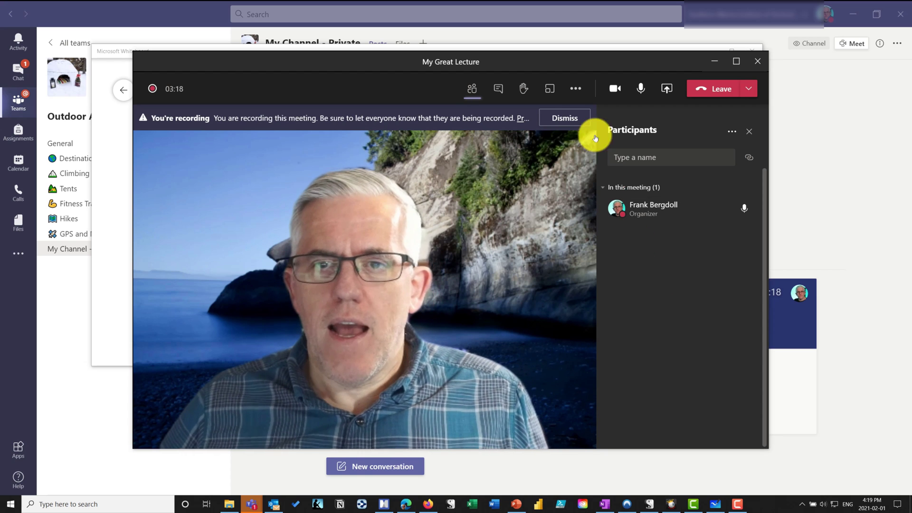
{"action": "left_click", "coordinate": [577, 89]}
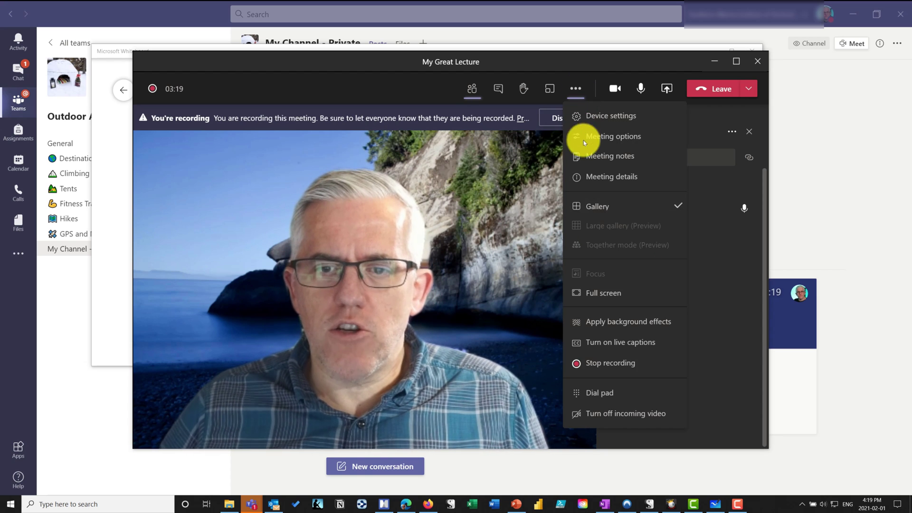
{"action": "left_click", "coordinate": [596, 363]}
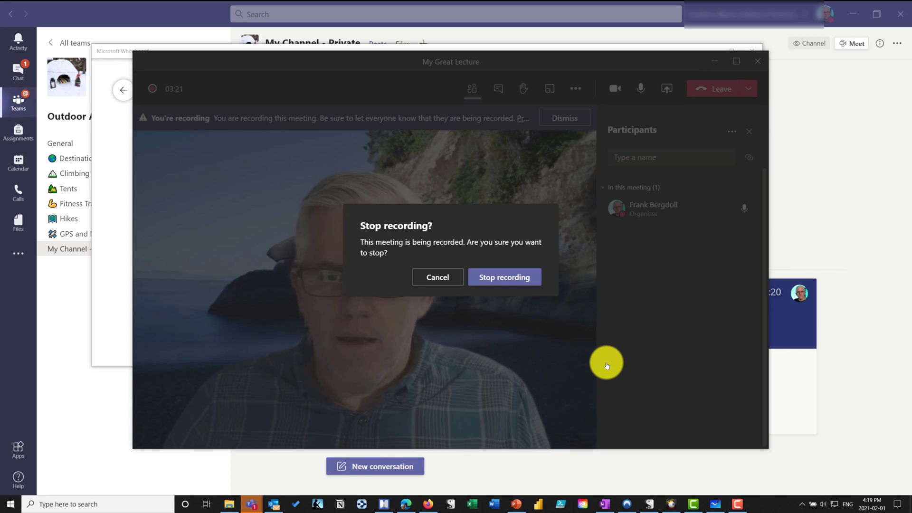
{"action": "left_click", "coordinate": [508, 280]}
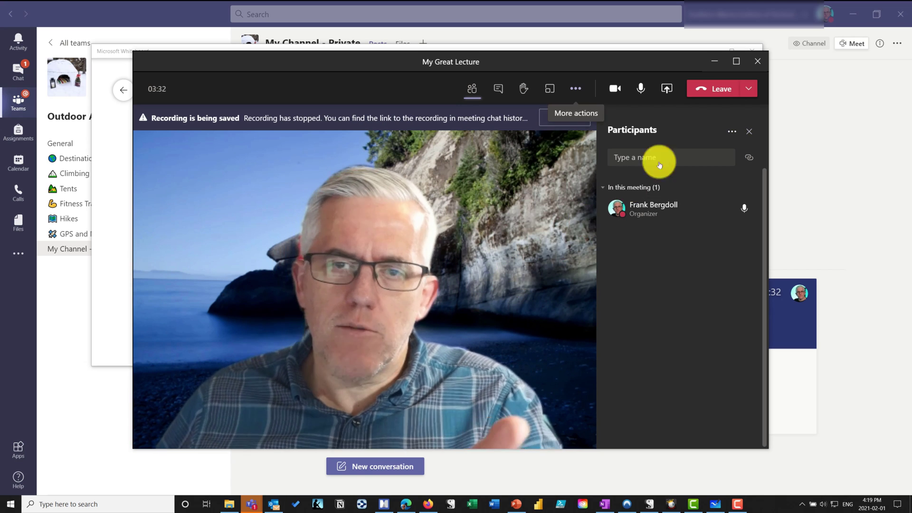
End the My Great Lecture meeting and close the Microsoft Whiteboard window.
{"action": "left_click", "coordinate": [749, 89]}
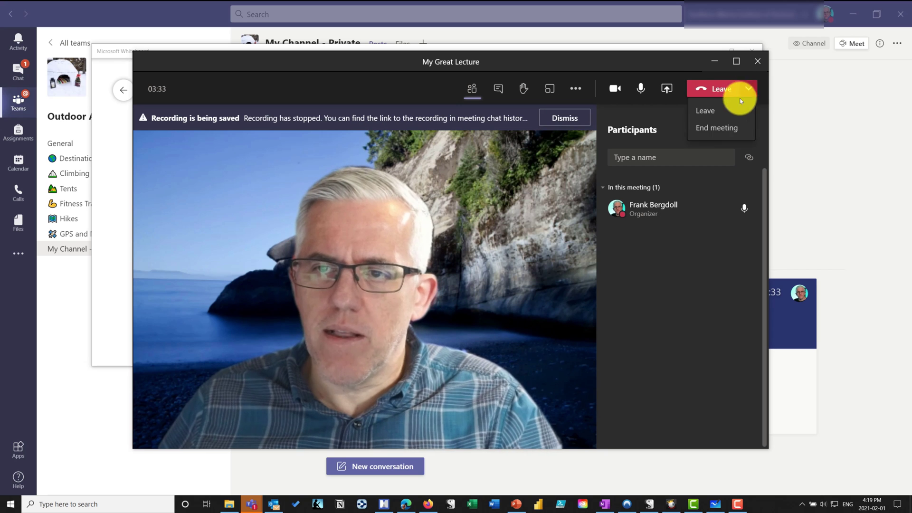
{"action": "left_click", "coordinate": [712, 128]}
{"action": "left_click", "coordinate": [516, 272]}
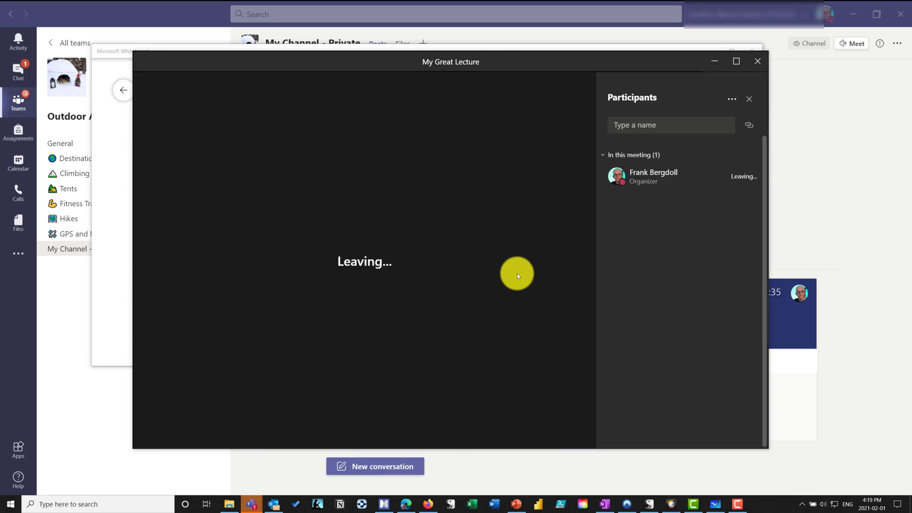
{"action": "left_click", "coordinate": [752, 51]}
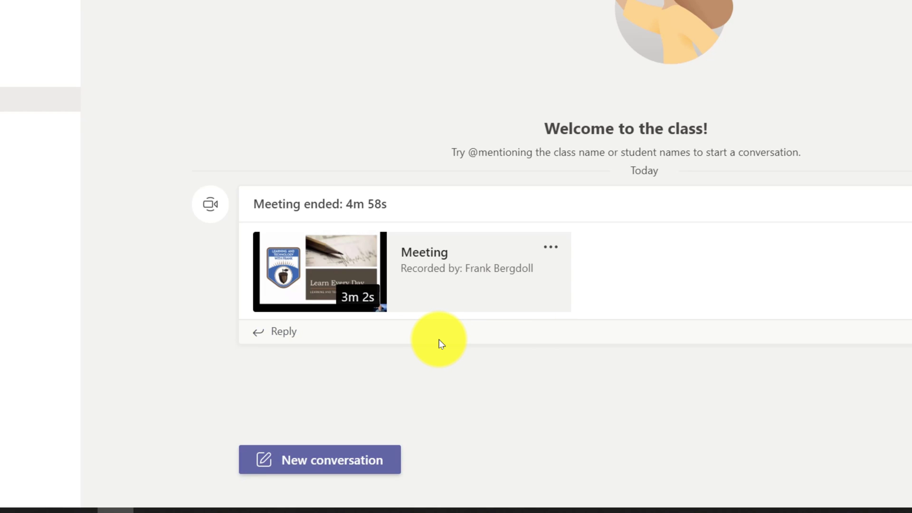
{"action": "left_click", "coordinate": [551, 248]}
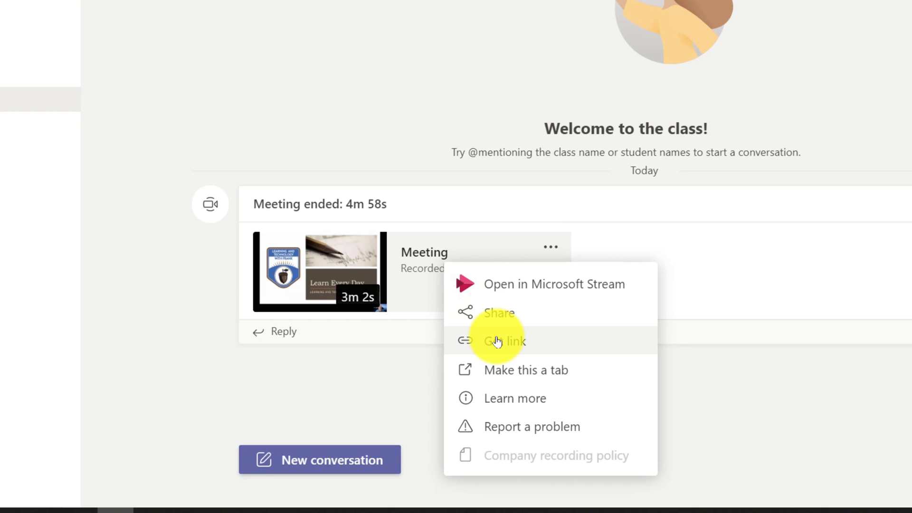
{"action": "left_click", "coordinate": [499, 313]}
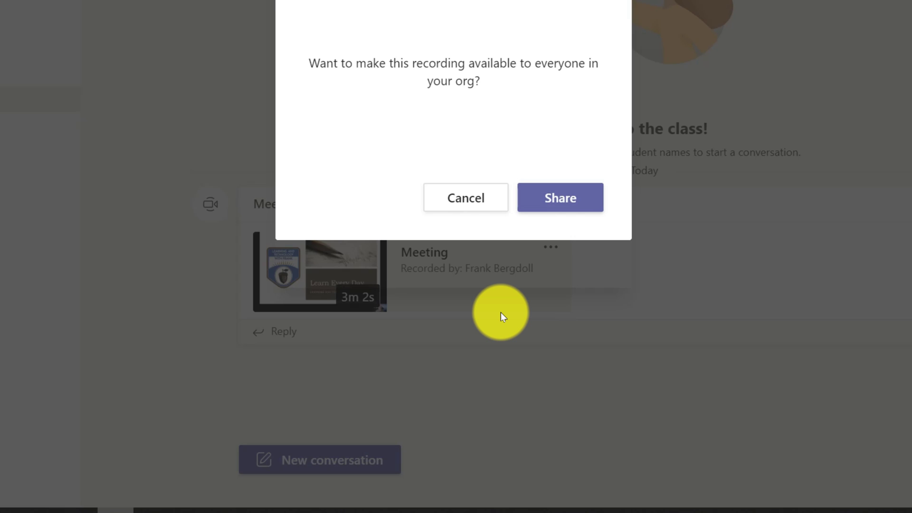
{"action": "left_click", "coordinate": [458, 199]}
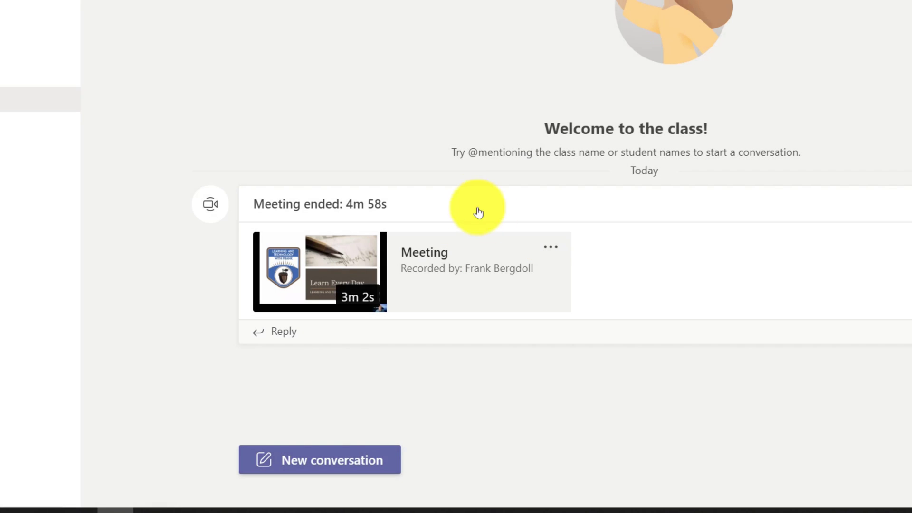
Get the link to the Meeting recording posted in the private channel.
{"action": "left_click", "coordinate": [552, 248]}
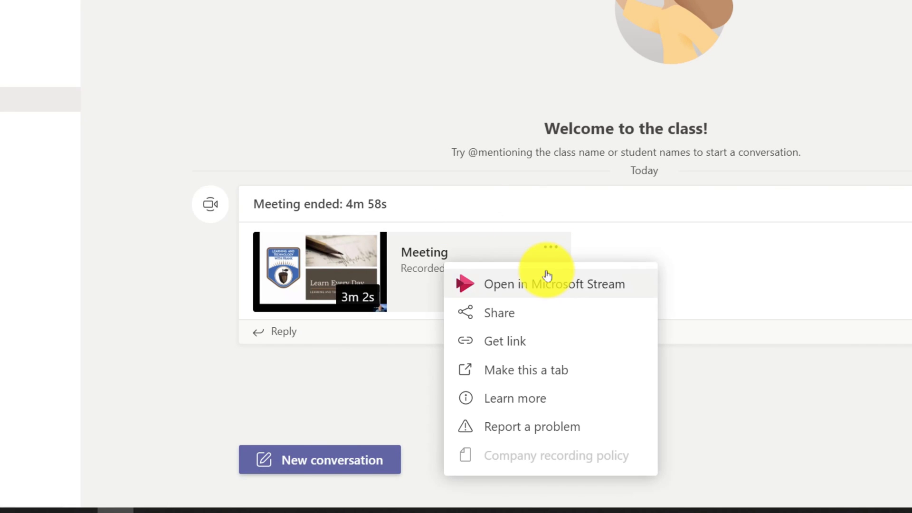
{"action": "left_click", "coordinate": [524, 341]}
{"action": "left_click", "coordinate": [672, 142]}
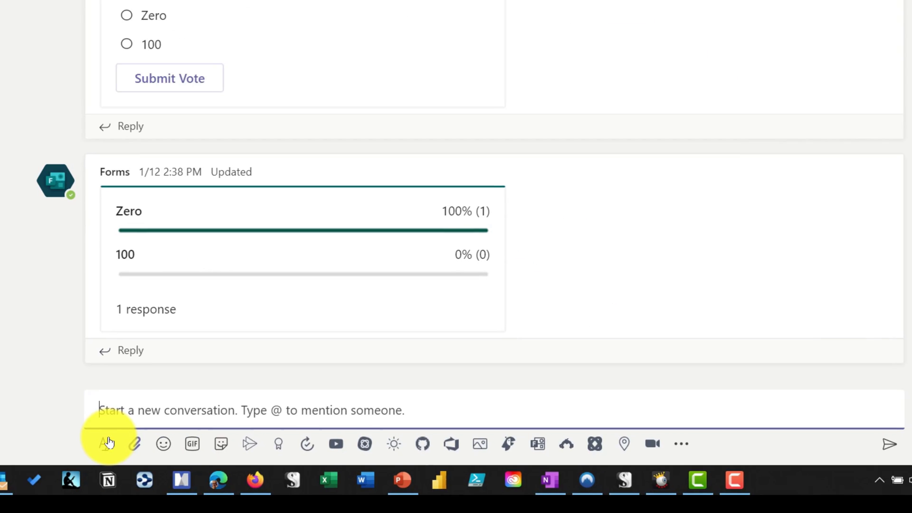
Start a new formatted post in the channel and set its type to Announcement.
{"action": "left_click", "coordinate": [106, 439]}
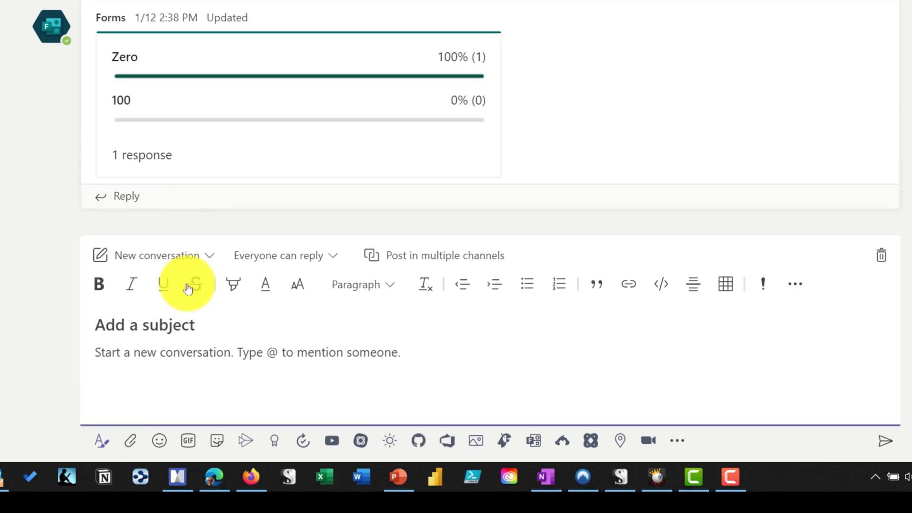
{"action": "left_click", "coordinate": [204, 256]}
{"action": "left_click", "coordinate": [187, 317]}
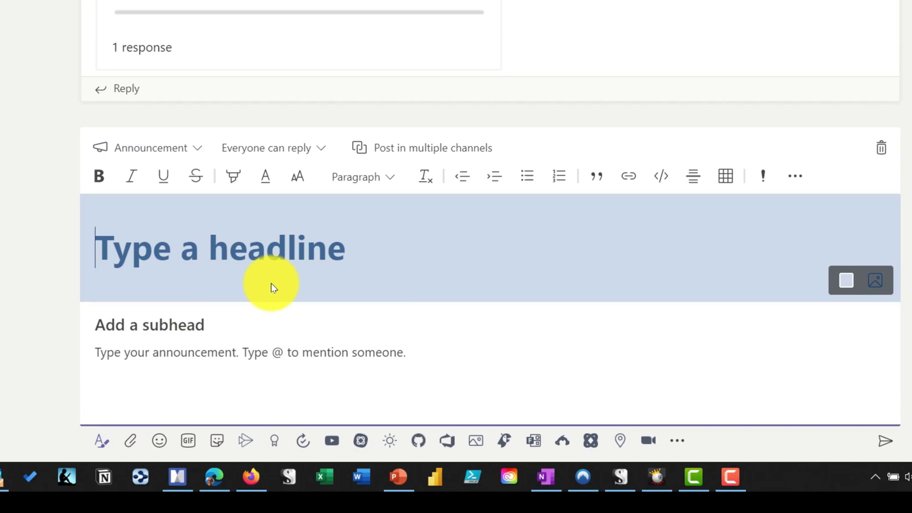
Enter "New Lecture on Virtual Trip" as the announcement's headline.
{"action": "type", "text": "New K"}
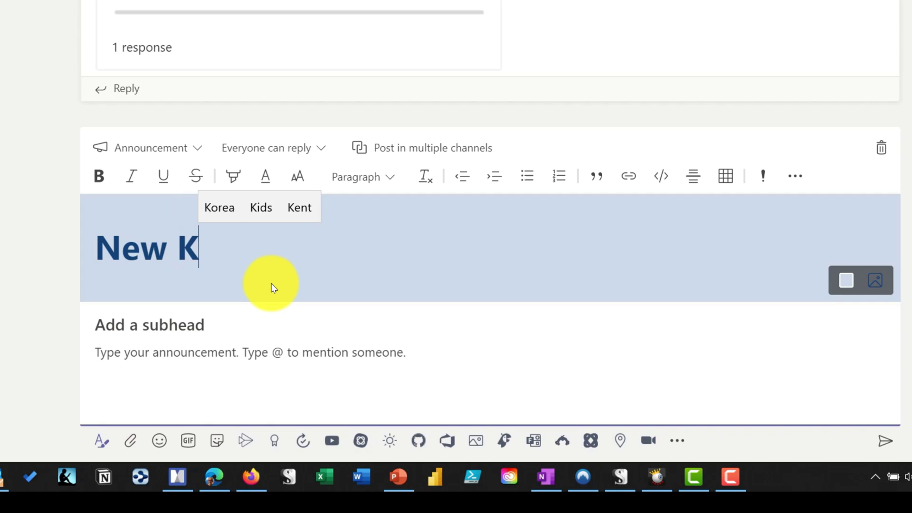
{"action": "key", "text": "BackSpace"}
{"action": "type", "text": ":Lec"}
{"action": "key", "text": "BackSpace"}
{"action": "key", "text": "BackSpace"}
{"action": "key", "text": "BackSpace"}
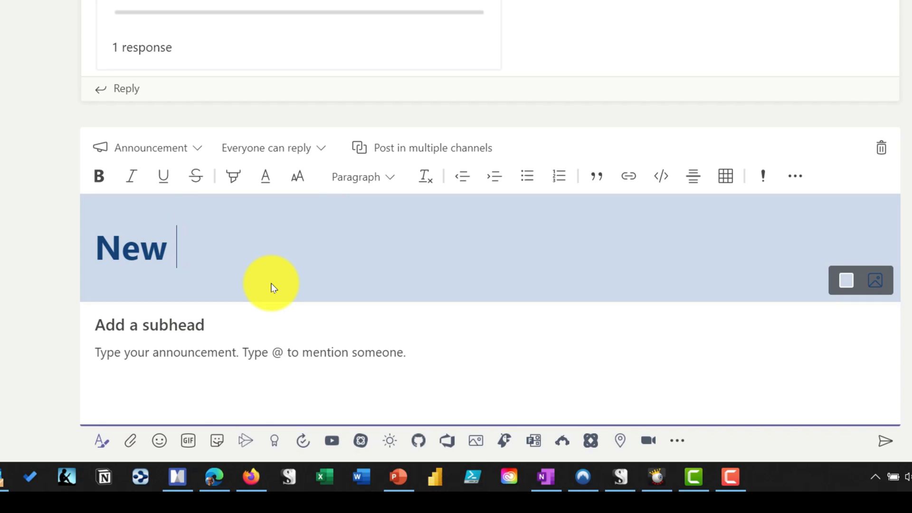
{"action": "type", "text": "Lecture "}
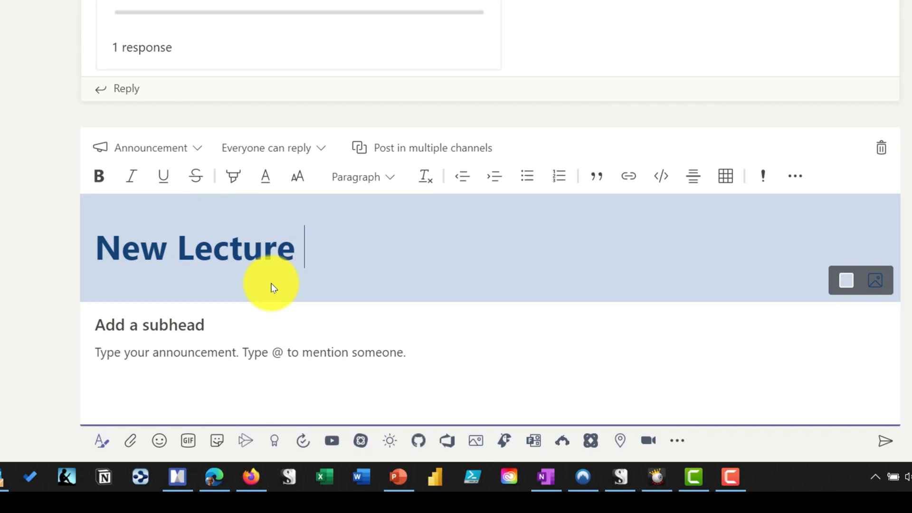
{"action": "type", "text": "on Virt"}
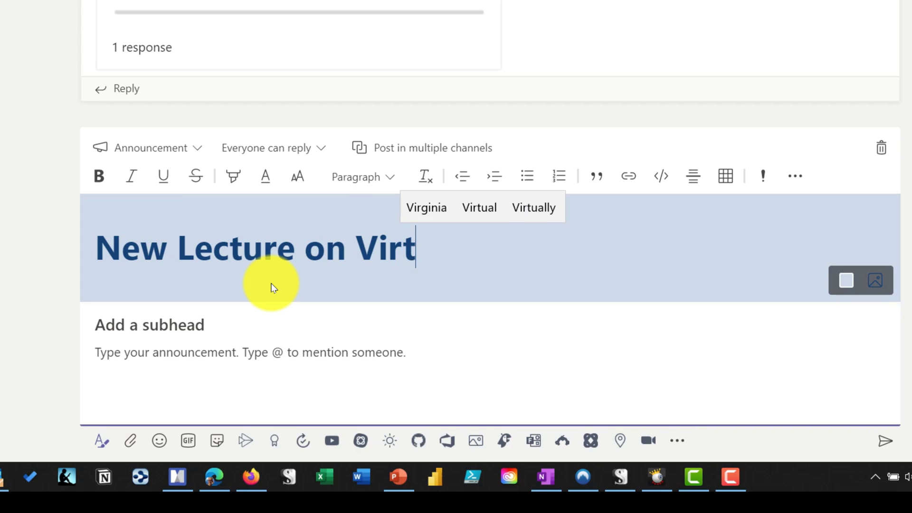
{"action": "type", "text": "ya"}
{"action": "key", "text": "BackSpace"}
{"action": "key", "text": "BackSpace"}
{"action": "type", "text": "u"}
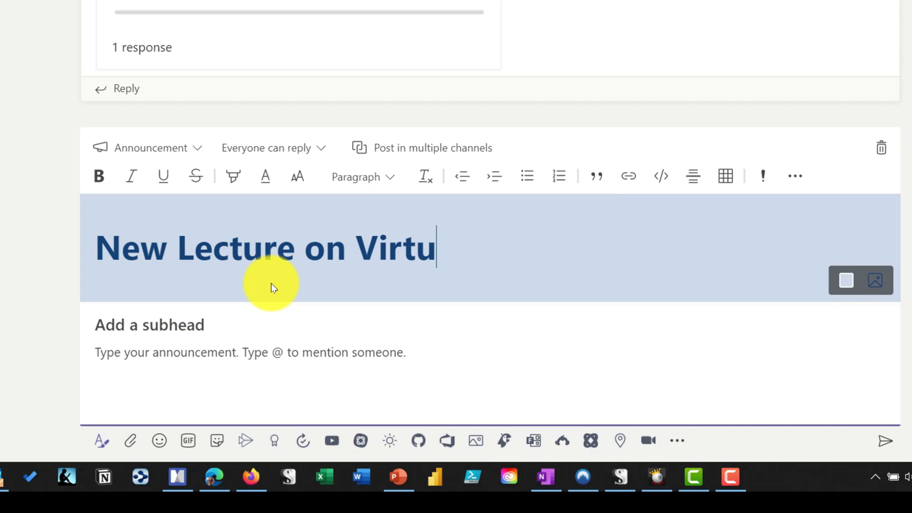
{"action": "type", "text": "al Trip"}
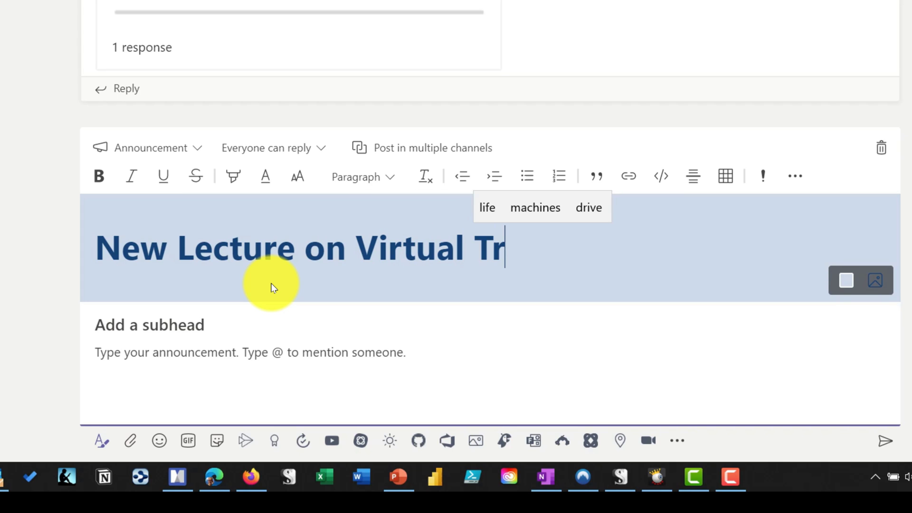
Paste the copied recording link into the announcement's body and post the announcement to the channel.
{"action": "right_click", "coordinate": [222, 350]}
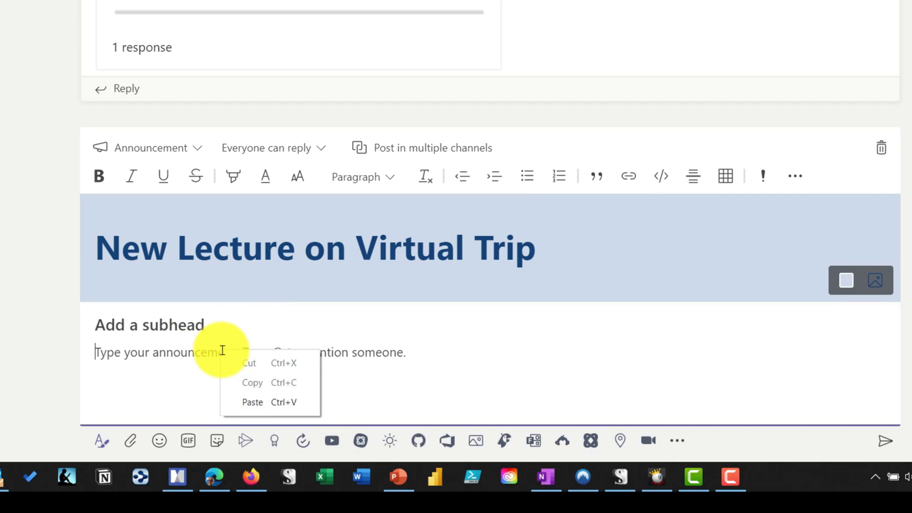
{"action": "left_click", "coordinate": [275, 400]}
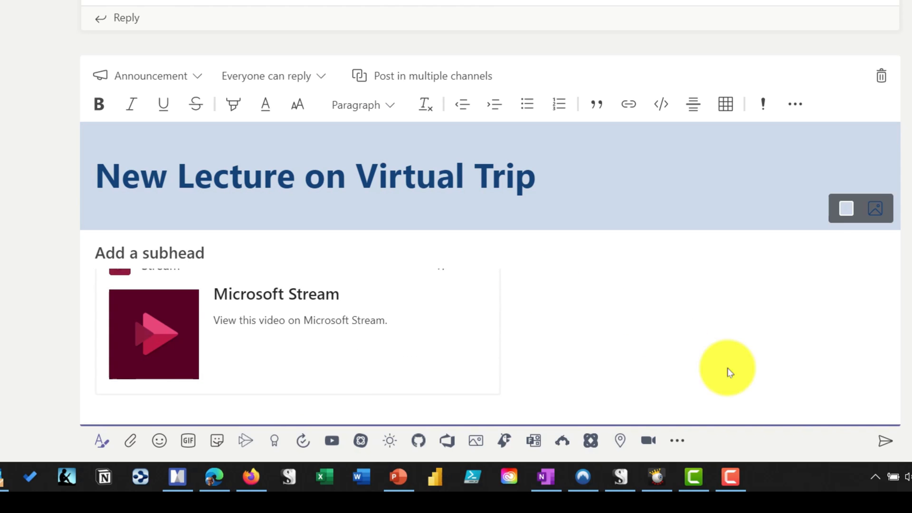
{"action": "left_click", "coordinate": [886, 440]}
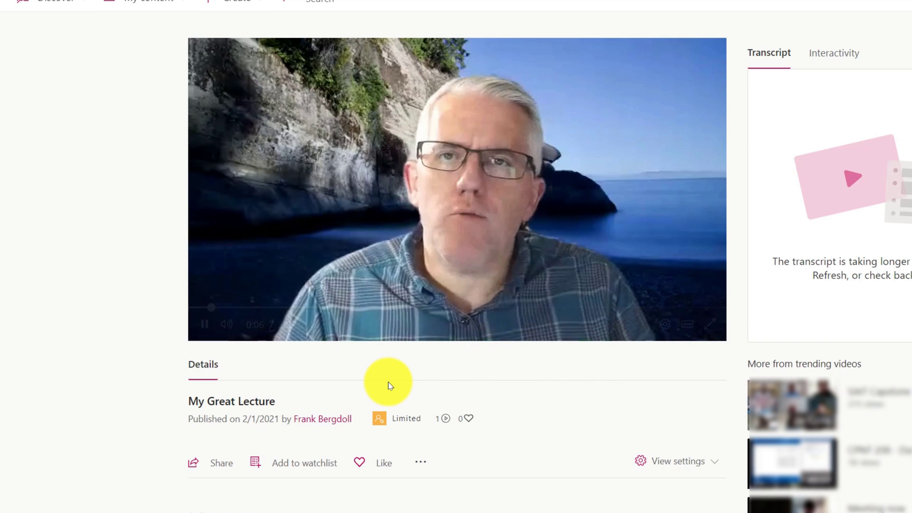
Skip ahead in the My Great Lecture recording to 0:33, 0:47 and on to the slide show part.
{"action": "left_click", "coordinate": [288, 311]}
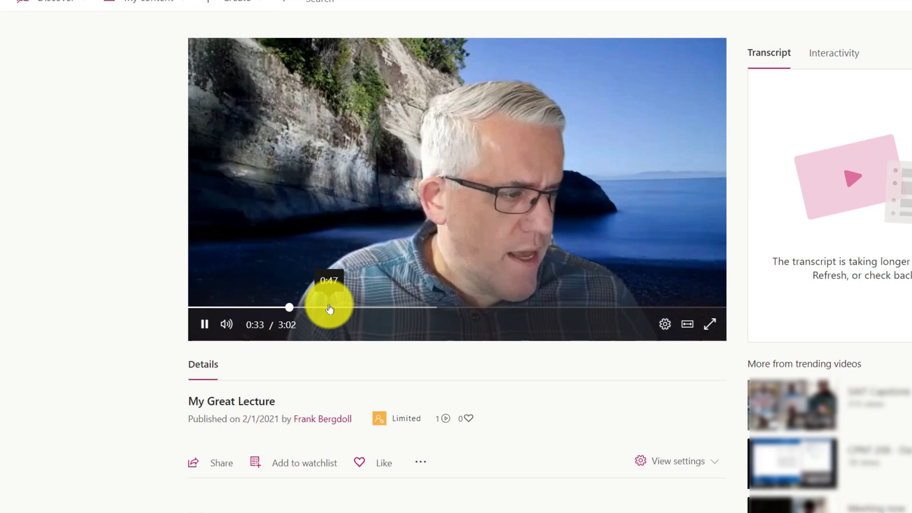
{"action": "left_click", "coordinate": [331, 308]}
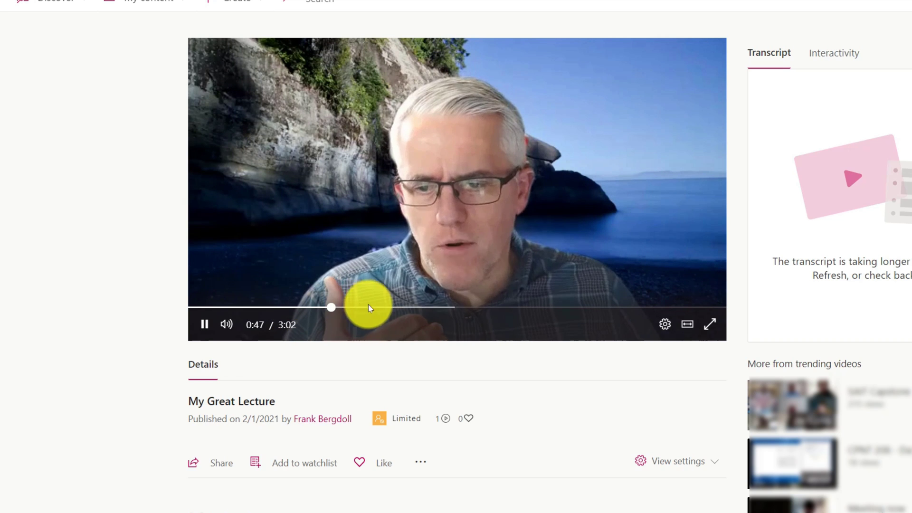
{"action": "left_click", "coordinate": [397, 306]}
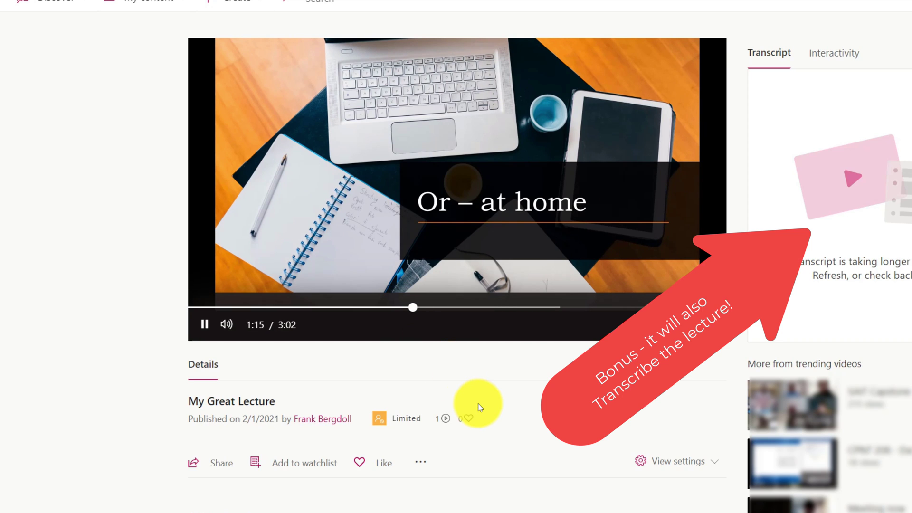
Jump back to 0:47 in the lecture recording and skim forward through the slides and whiteboard parts to 2:54.
{"action": "left_click", "coordinate": [327, 308]}
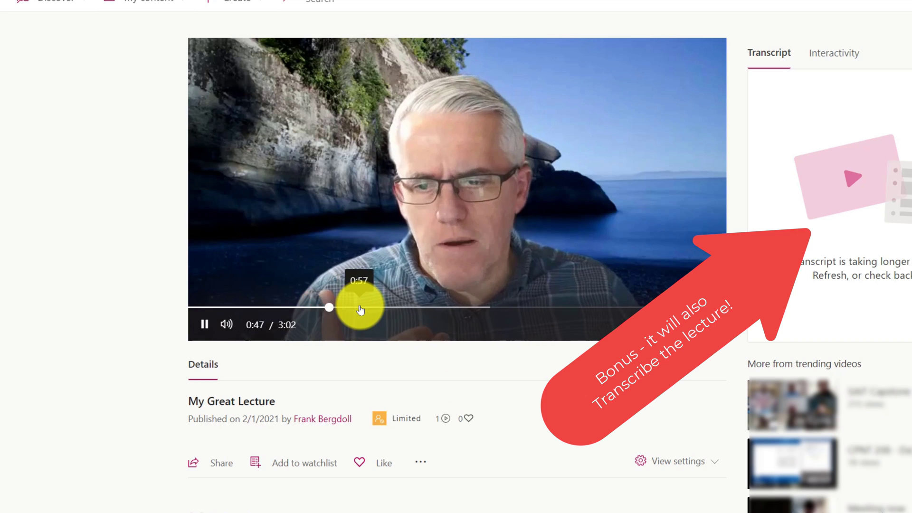
{"action": "left_click", "coordinate": [361, 308]}
{"action": "left_click", "coordinate": [389, 308]}
{"action": "left_click", "coordinate": [413, 308]}
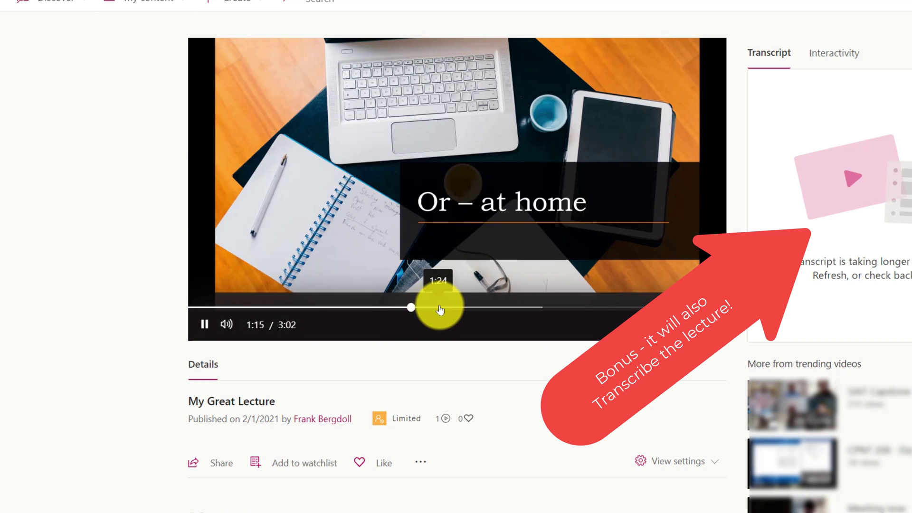
{"action": "left_click", "coordinate": [440, 308]}
{"action": "left_click", "coordinate": [470, 307]}
{"action": "left_click", "coordinate": [497, 307]}
{"action": "left_click", "coordinate": [529, 308]}
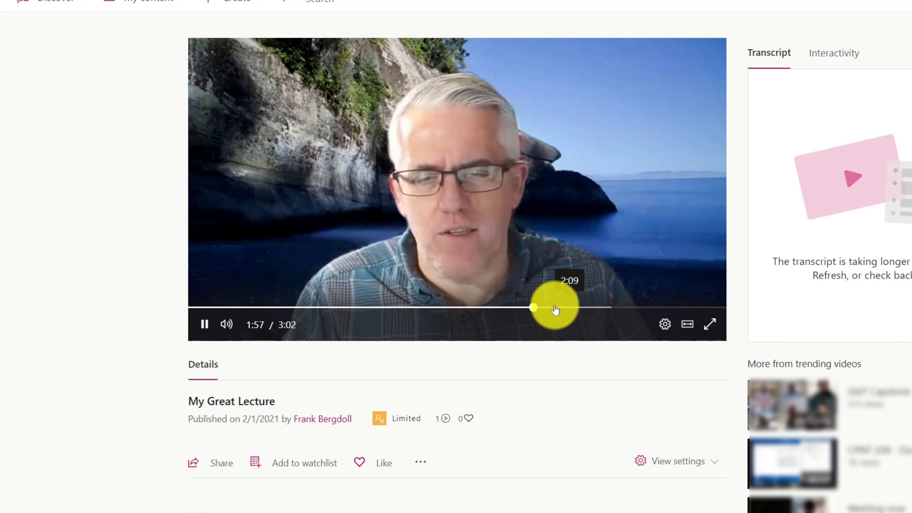
{"action": "left_click", "coordinate": [573, 308]}
{"action": "left_click", "coordinate": [607, 308]}
{"action": "left_click", "coordinate": [648, 308]}
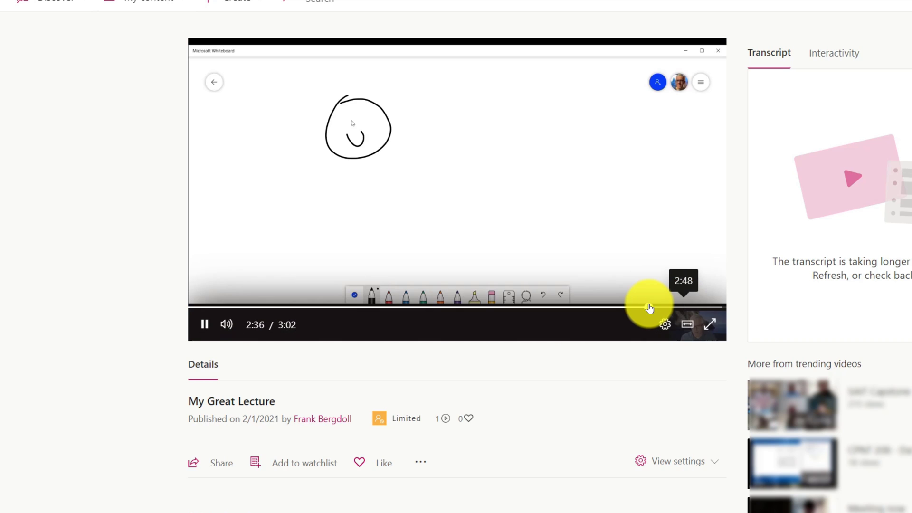
{"action": "left_click", "coordinate": [698, 308]}
Pause the lecture recording at 2:54 and switch back to the channel's announcement in Microsoft Teams.
{"action": "left_click", "coordinate": [205, 324]}
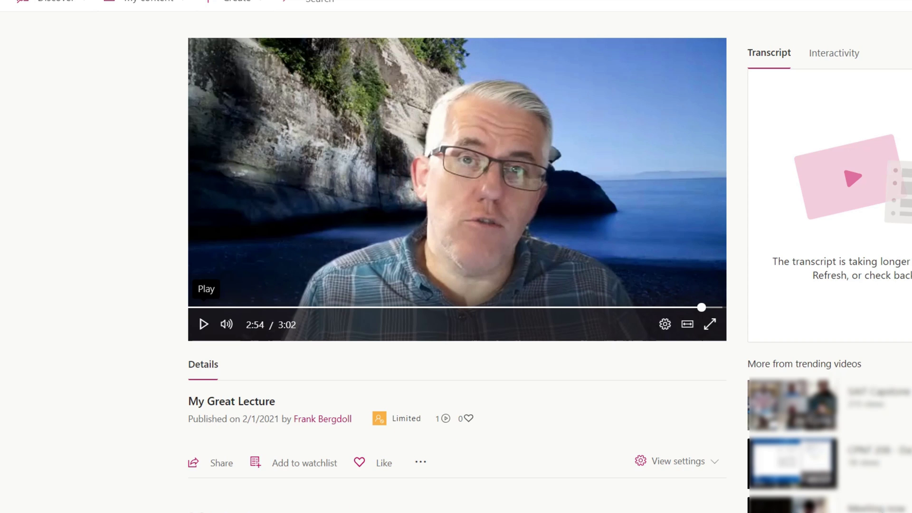
{"action": "left_click", "coordinate": [305, 499]}
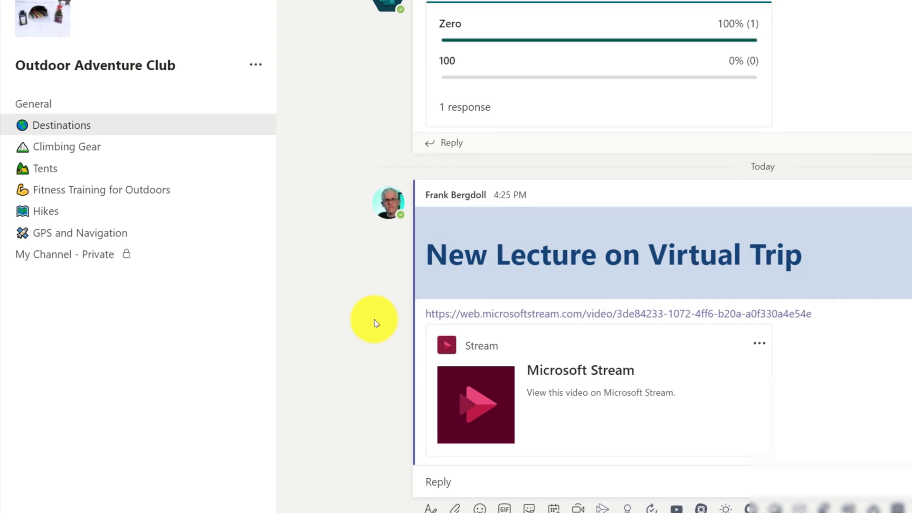